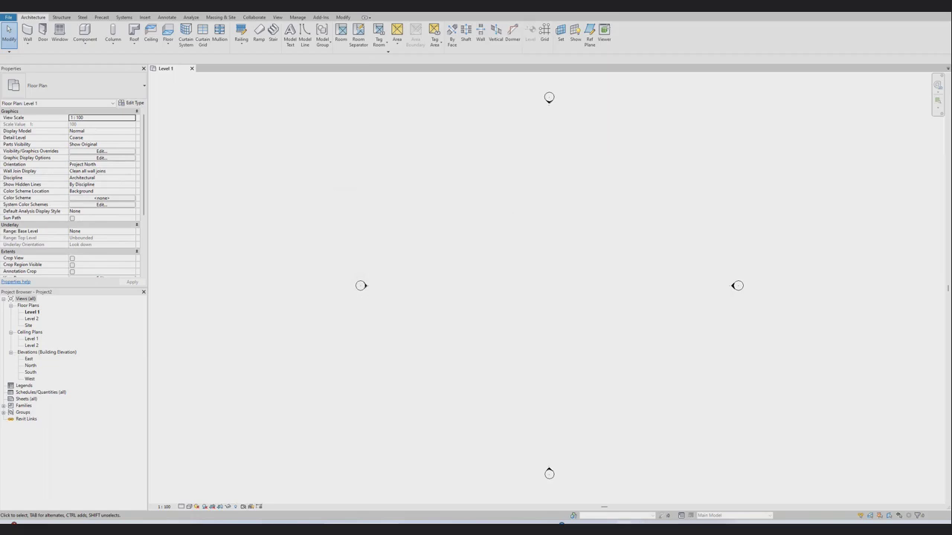
Draw a short horizontal wall across the plan centre with Top Constraint Up to level: Level 2.
middle_click_drag(476, 282, 395, 276)
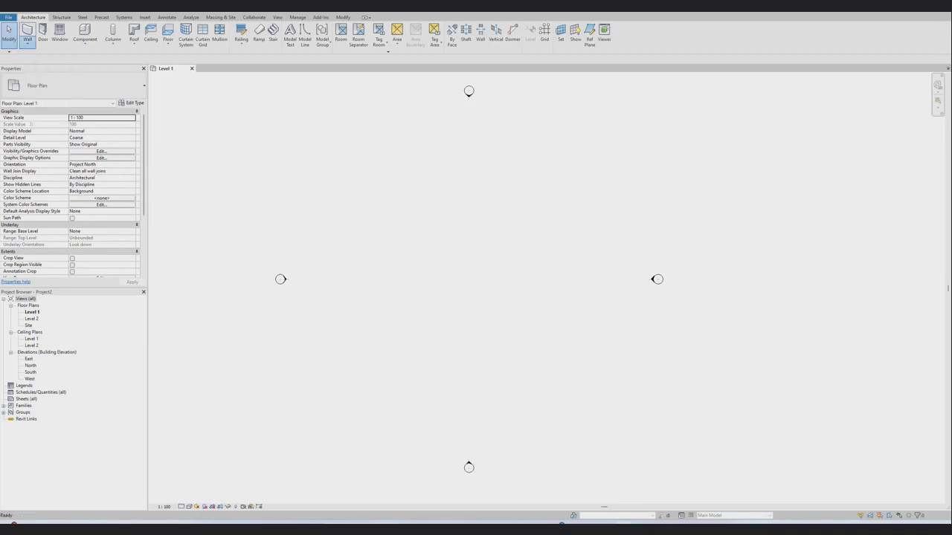
left_click(28, 31)
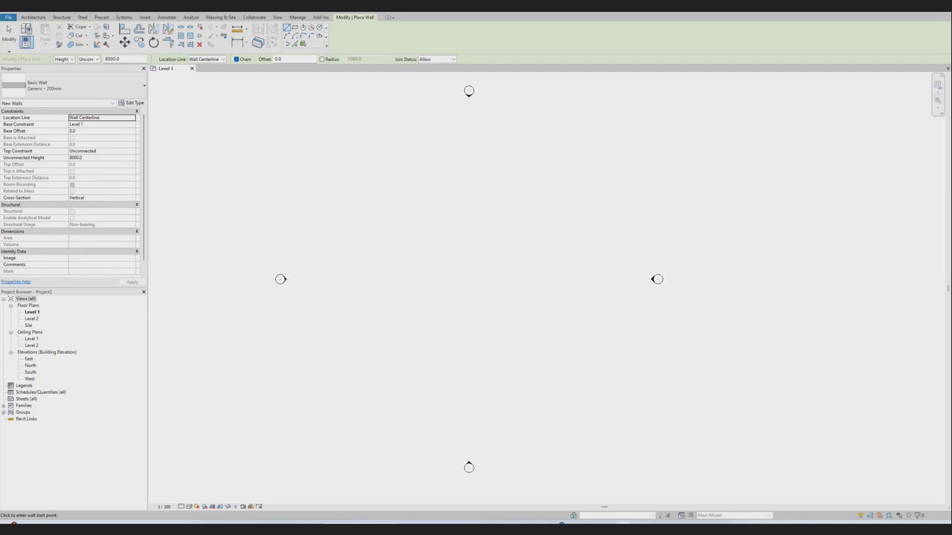
left_click(81, 151)
left_click(131, 151)
left_click(87, 169)
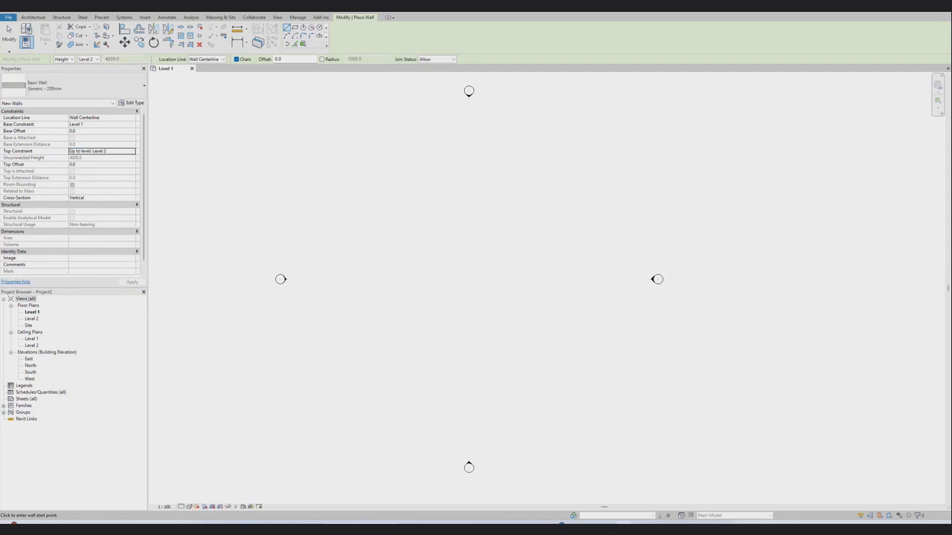
left_click(424, 277)
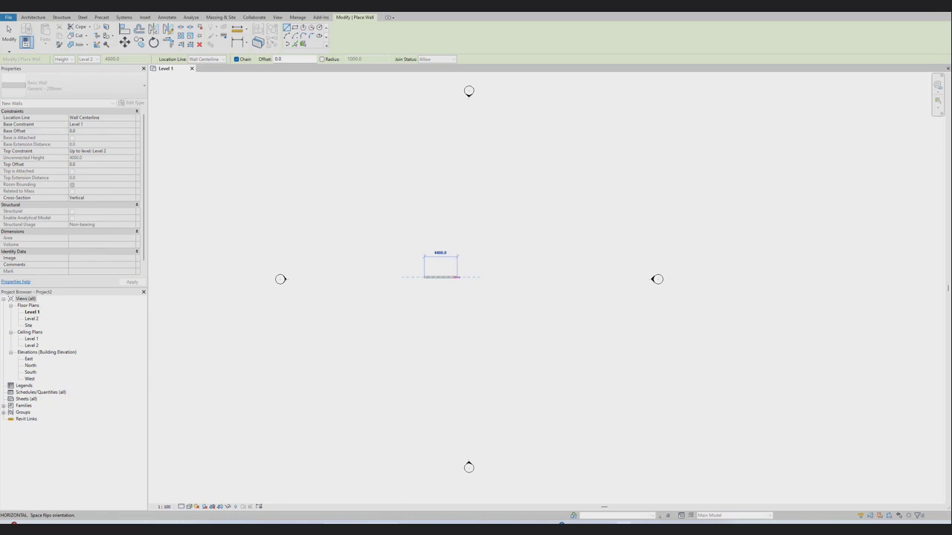
left_click(468, 277)
Stop wall placement and zoom in on the new wall.
right_click(473, 273)
left_click(491, 278)
scroll(439, 282, "up", 3)
scroll(439, 282, "up", 2)
scroll(535, 246, "up", 2)
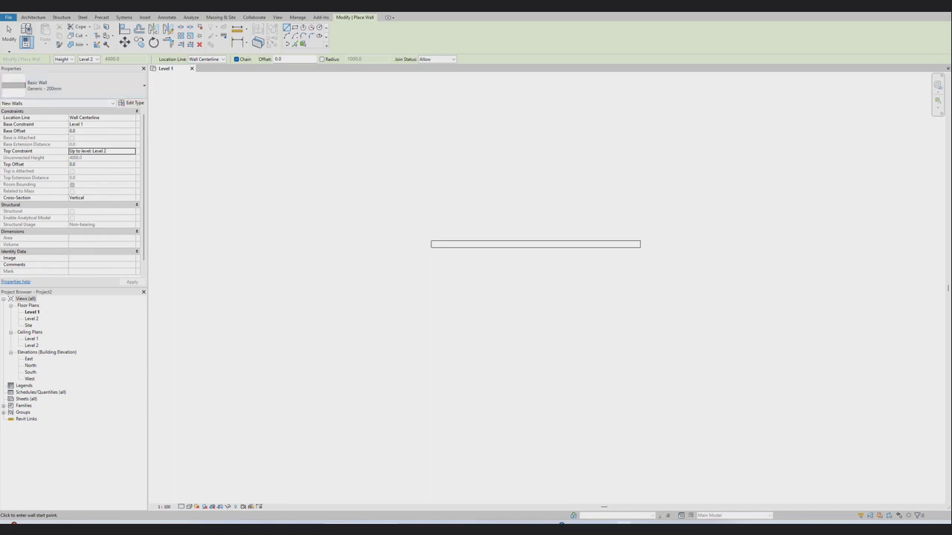
left_click(33, 16)
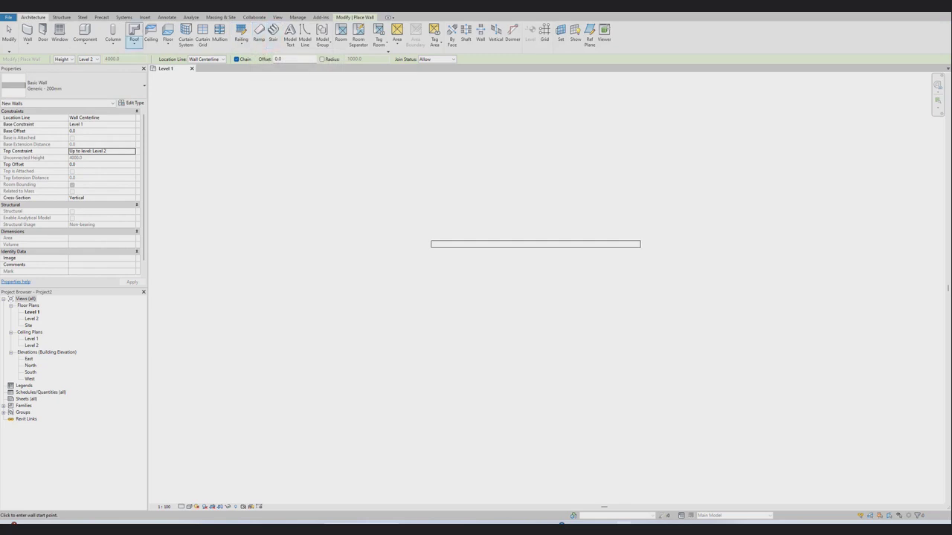
Sketch a rectangular floor boundary from the wall end, 6000 wide with its depth set to 4000.
left_click(168, 42)
left_click(186, 57)
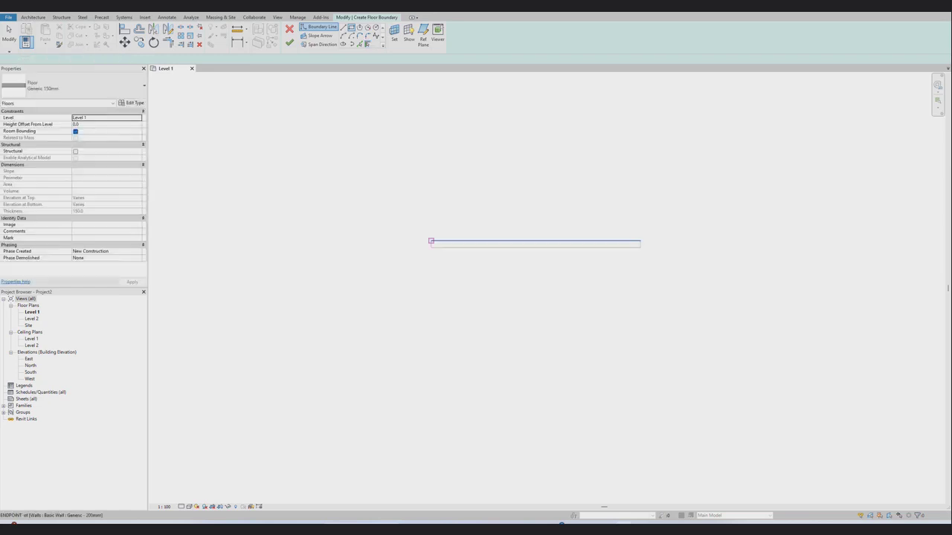
left_click(431, 243)
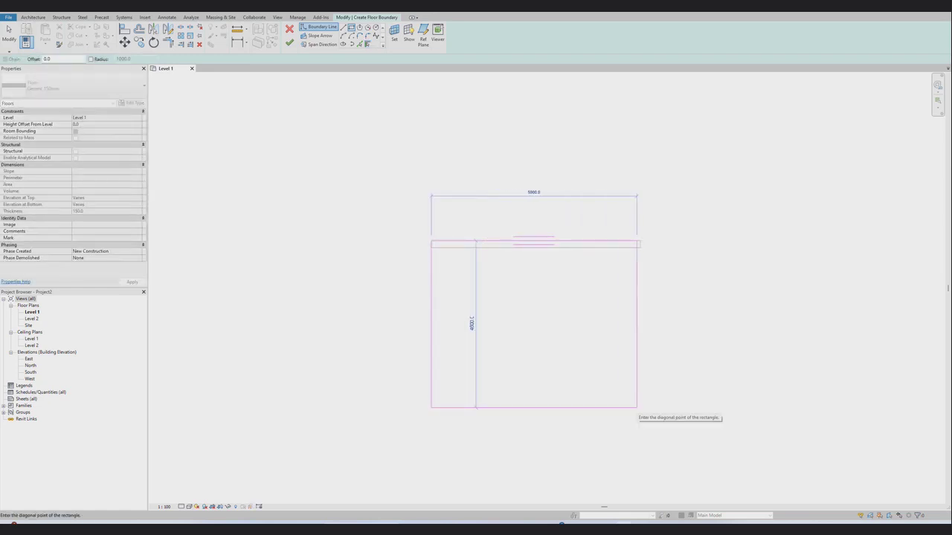
left_click(640, 397)
key("Escape")
key("Escape")
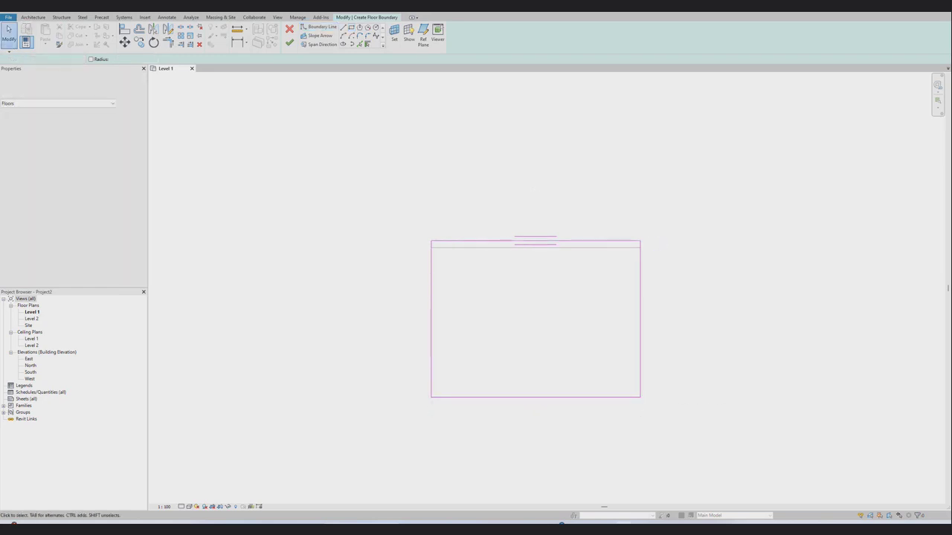
left_click(535, 396)
left_click(402, 319)
type("4000")
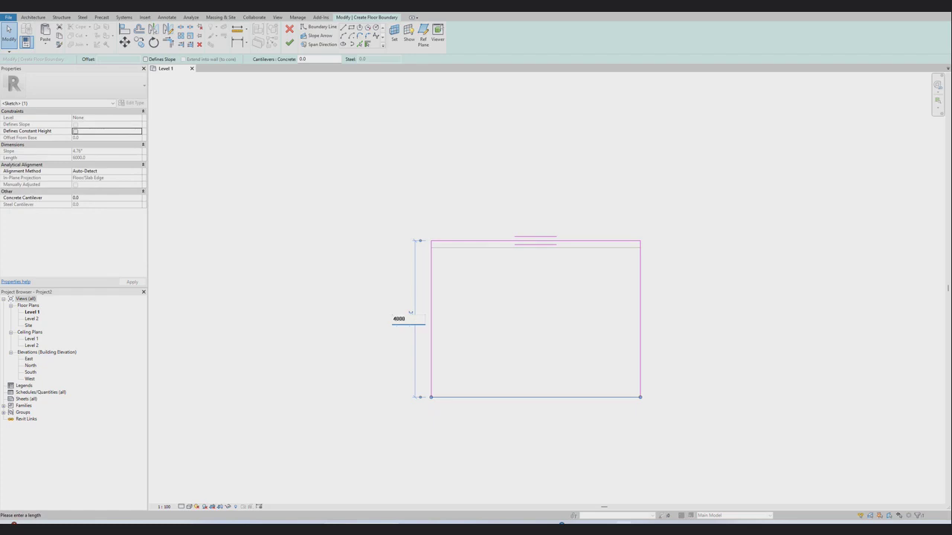
key("Return")
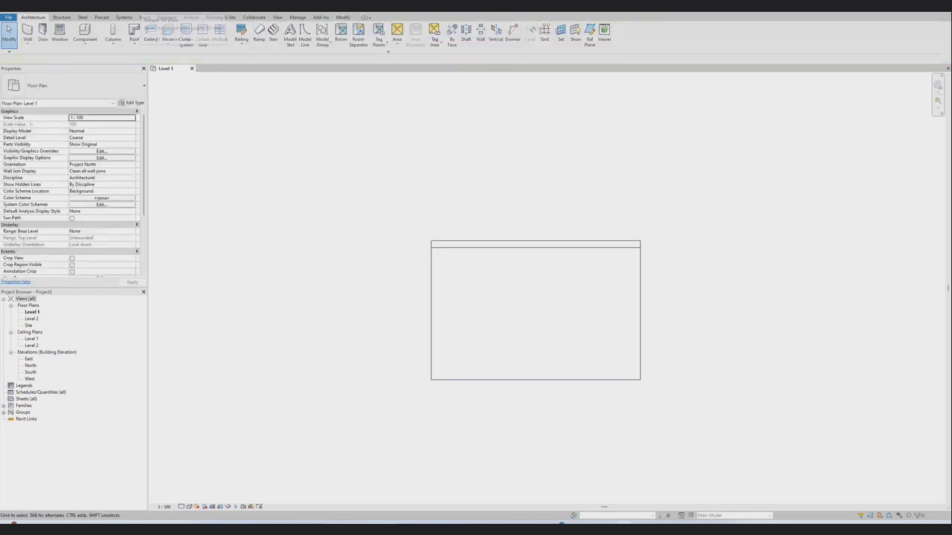
Open the default 3D view with the 3D alias and set its visual style to Shaded.
key("3")
key("d")
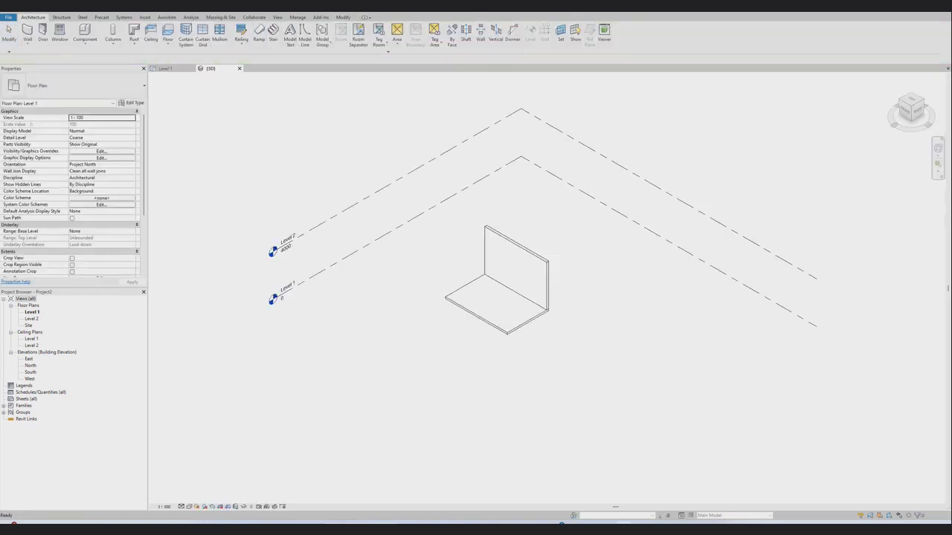
scroll(535, 298, "up", 3)
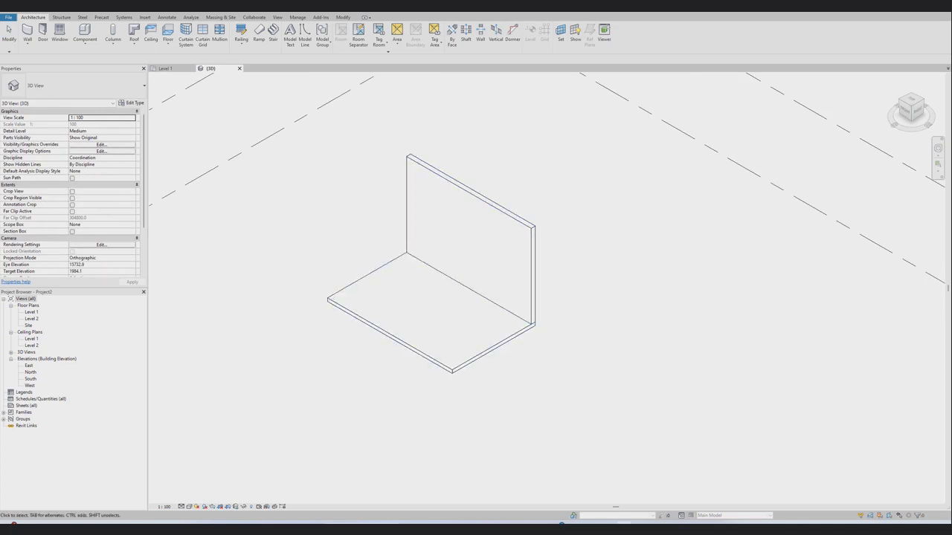
scroll(501, 387, "down", 2)
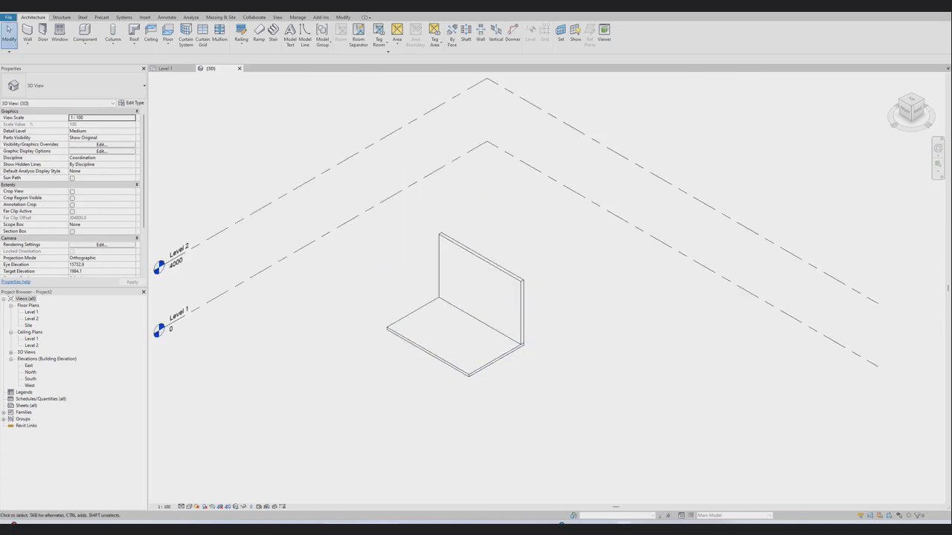
left_click(189, 506)
left_click(216, 482)
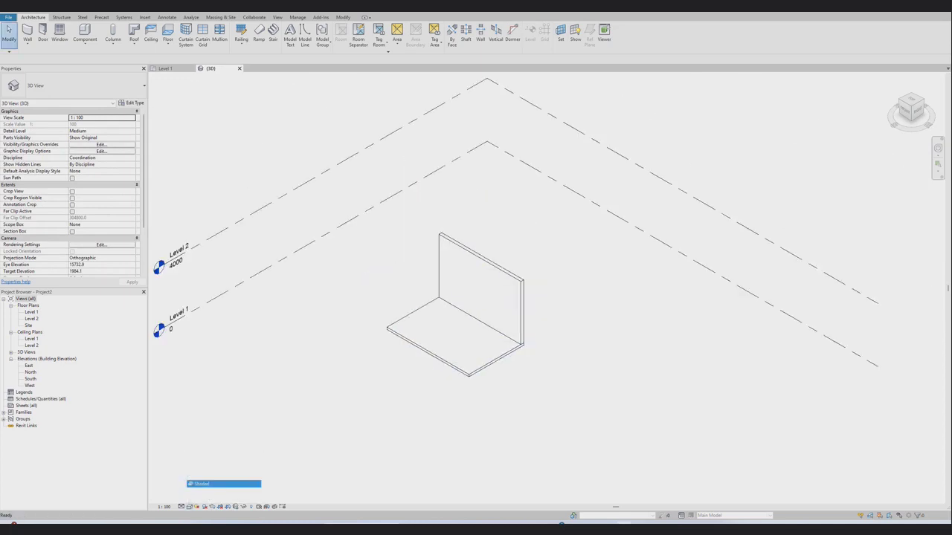
Zoom in to inspect the wall, then return to the Level 1 floor plan.
scroll(508, 331, "up", 3)
scroll(508, 331, "up", 3)
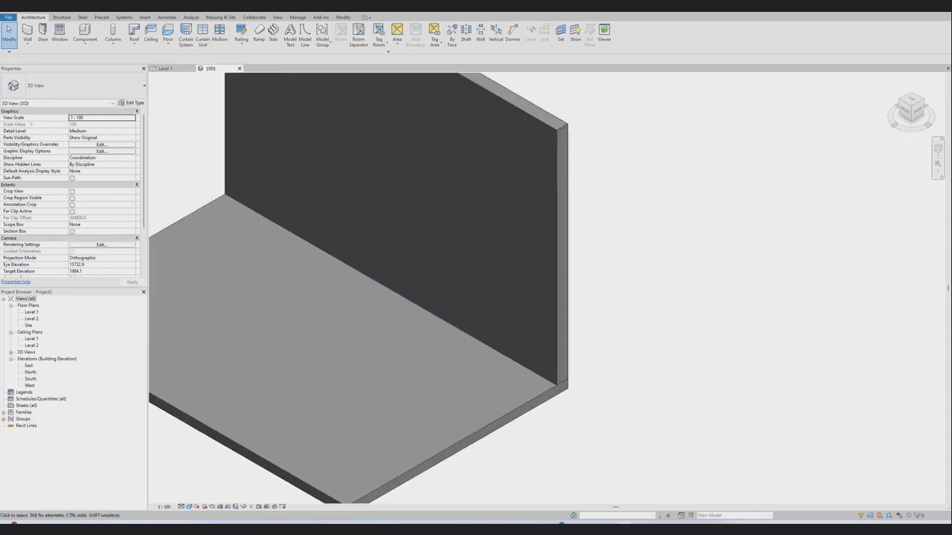
scroll(576, 357, "down", 3)
scroll(577, 357, "up", 4)
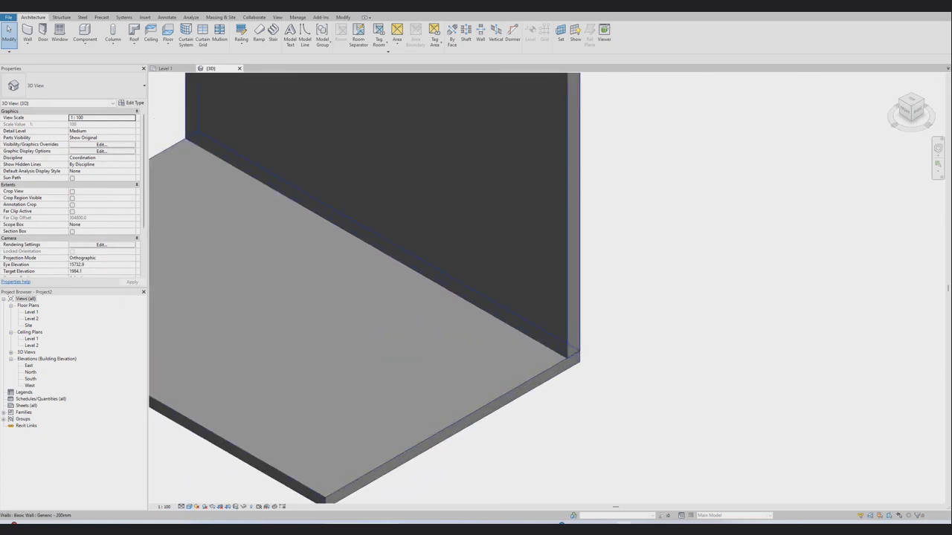
left_click(584, 339)
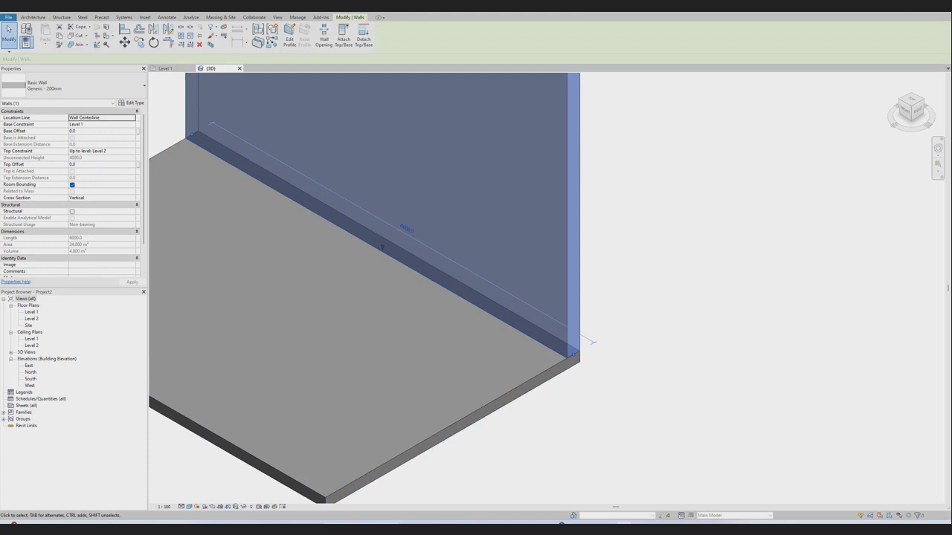
key("Escape")
scroll(585, 406, "down", 3)
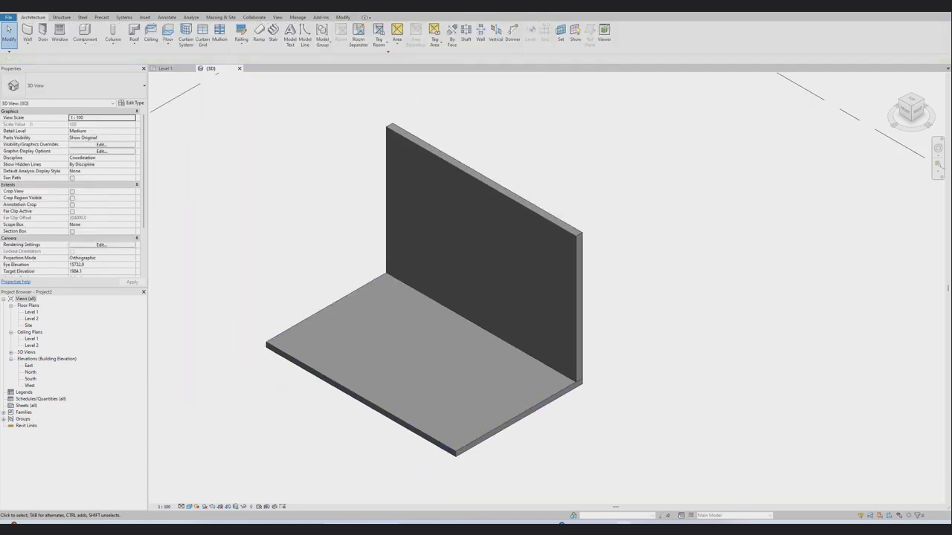
double_click(31, 311)
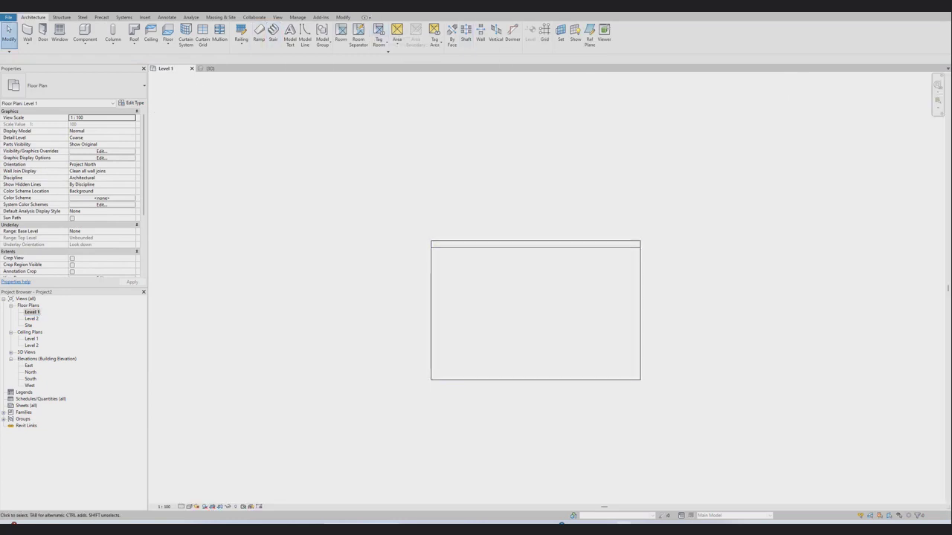
Start the reference plane tool and confirm the Manage > Snaps settings.
left_click(589, 33)
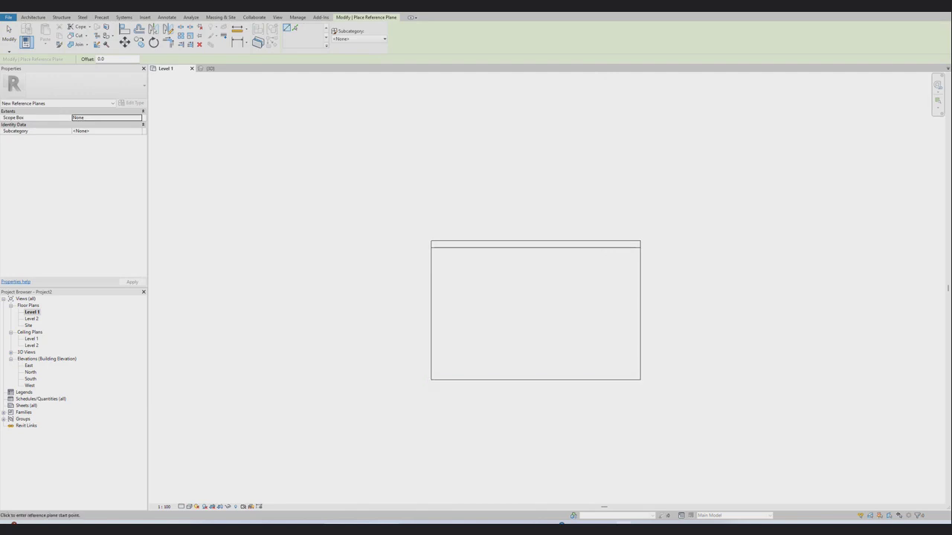
left_click(297, 16)
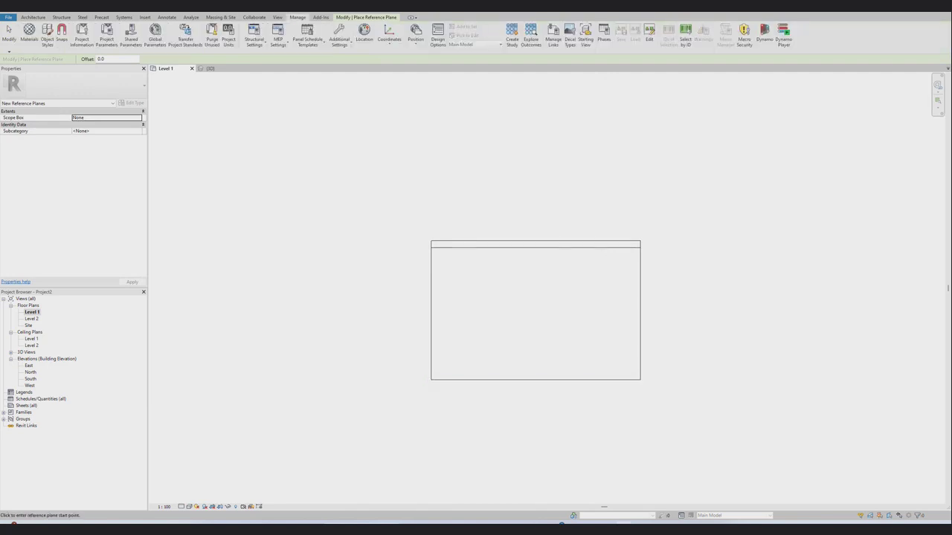
left_click(62, 33)
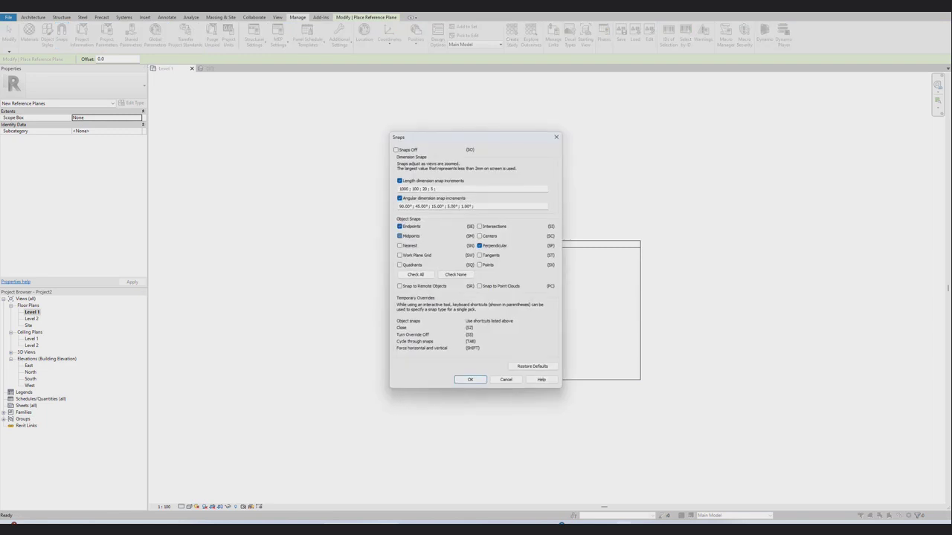
left_click(470, 379)
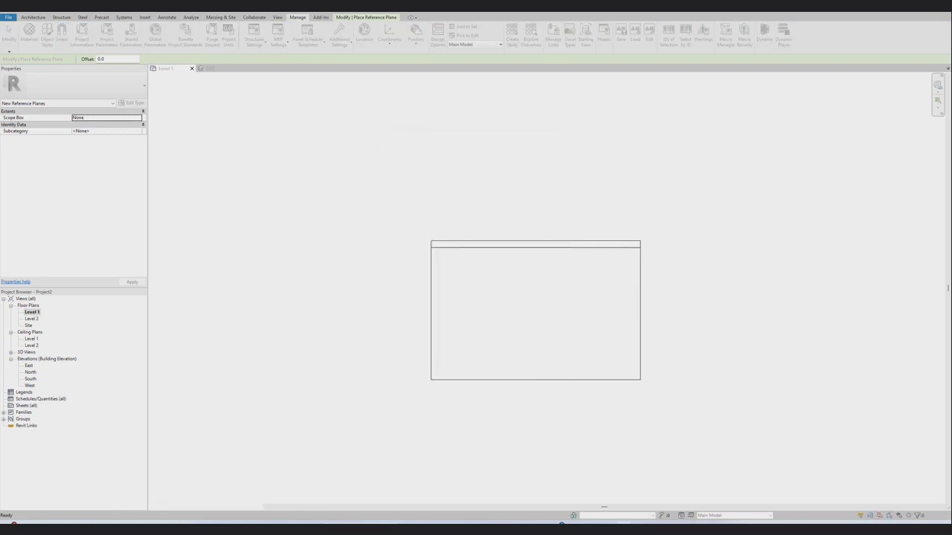
Draw a vertical reference plane from the floor's bottom-edge midpoint up to its top edge.
left_click(535, 379)
left_click(535, 248)
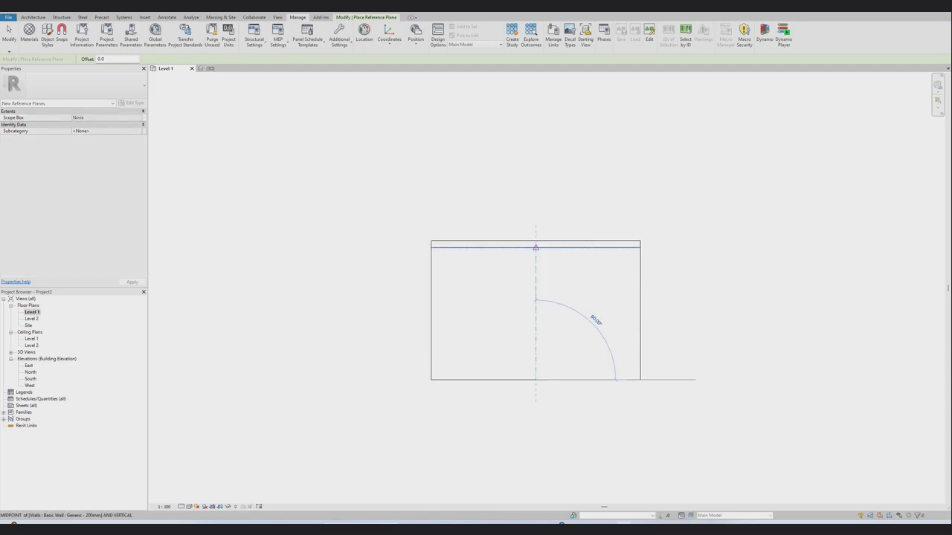
right_click(537, 248)
left_click(558, 252)
scroll(621, 272, "up", 2)
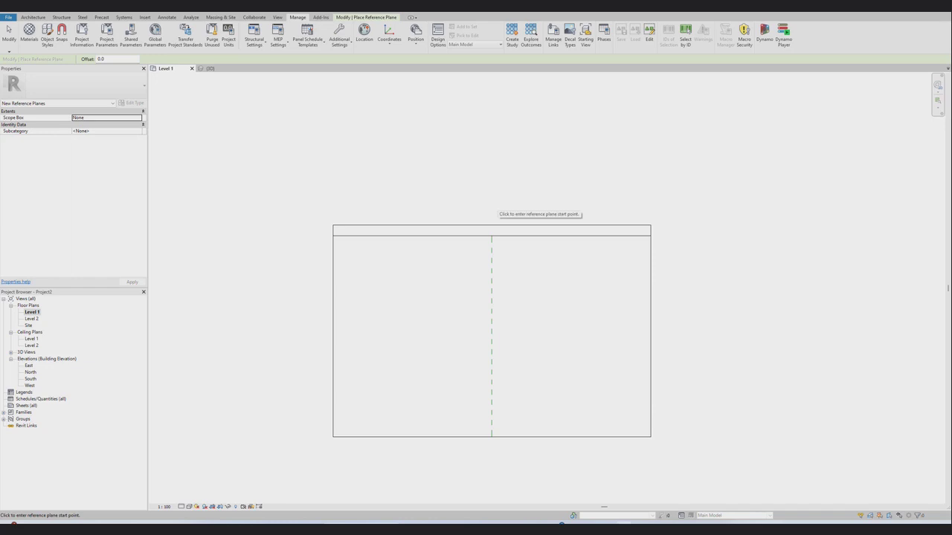
scroll(428, 491, "up", 1)
scroll(427, 491, "up", 1)
scroll(428, 490, "down", 1)
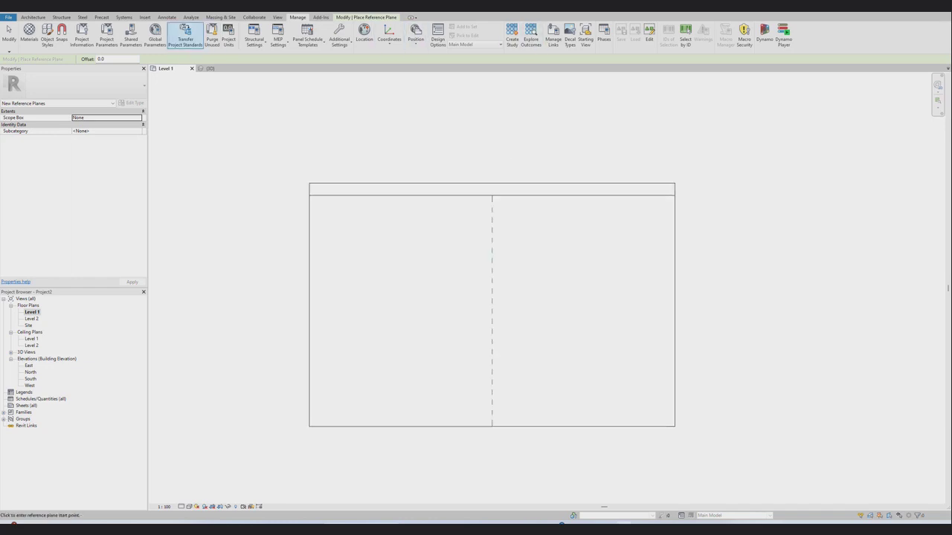
scroll(417, 33, "up", 11)
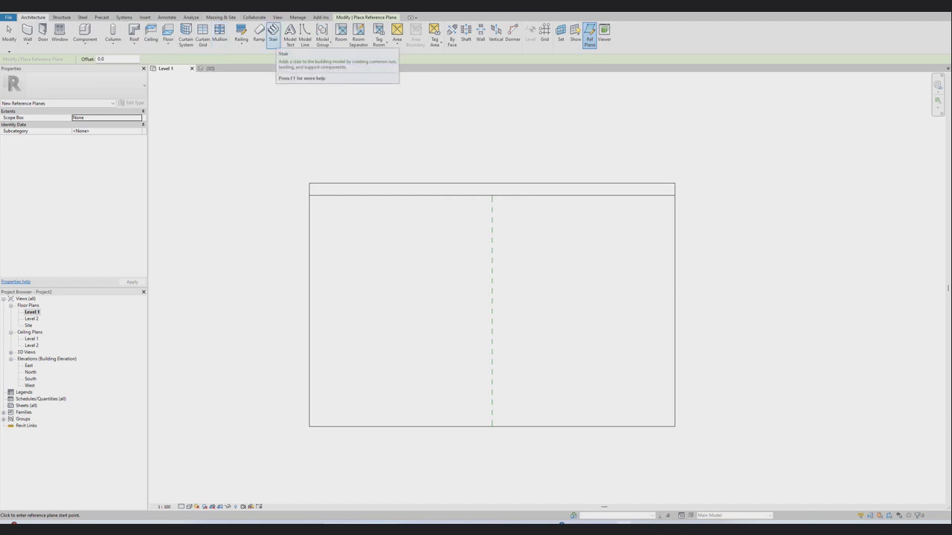
Restart the Stair tool on Level 1 and switch to sketching the run boundary by hand.
left_click(273, 34)
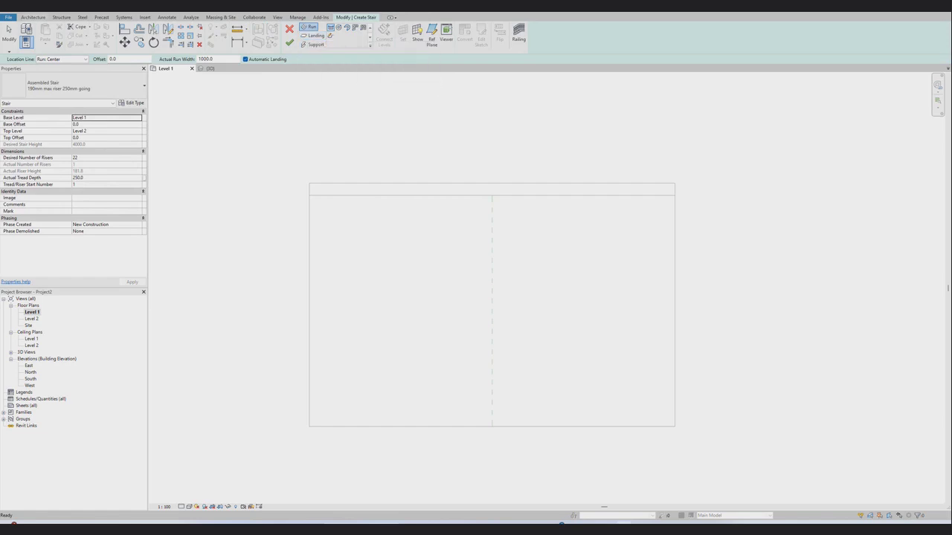
left_click(289, 43)
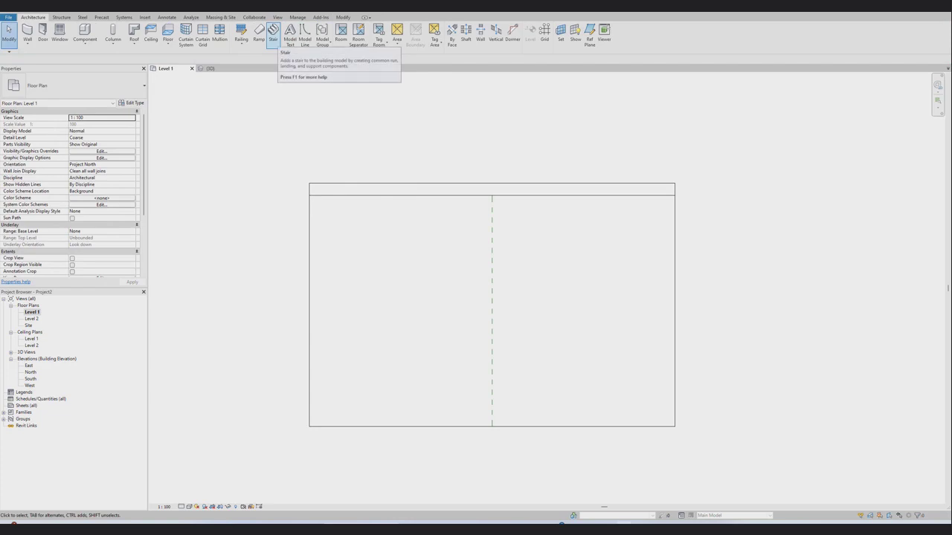
left_click(273, 34)
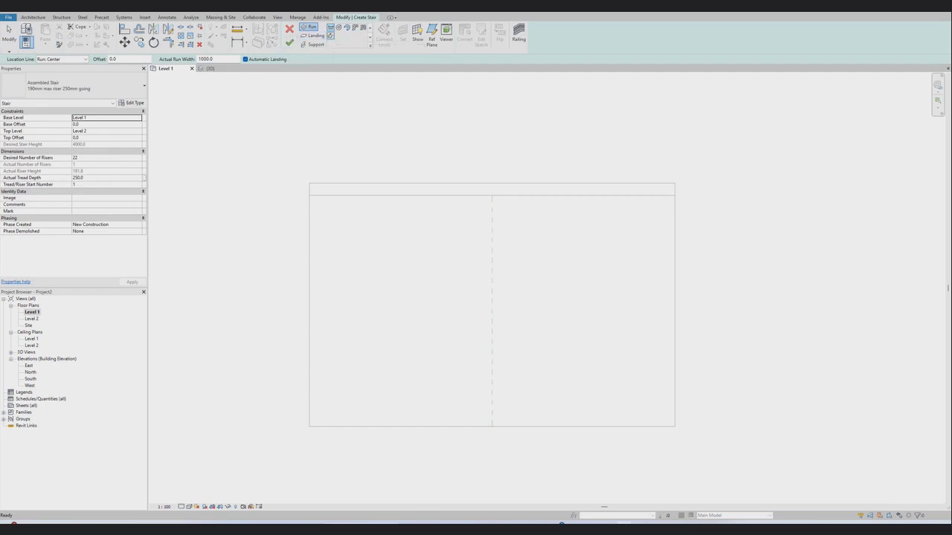
left_click(363, 28)
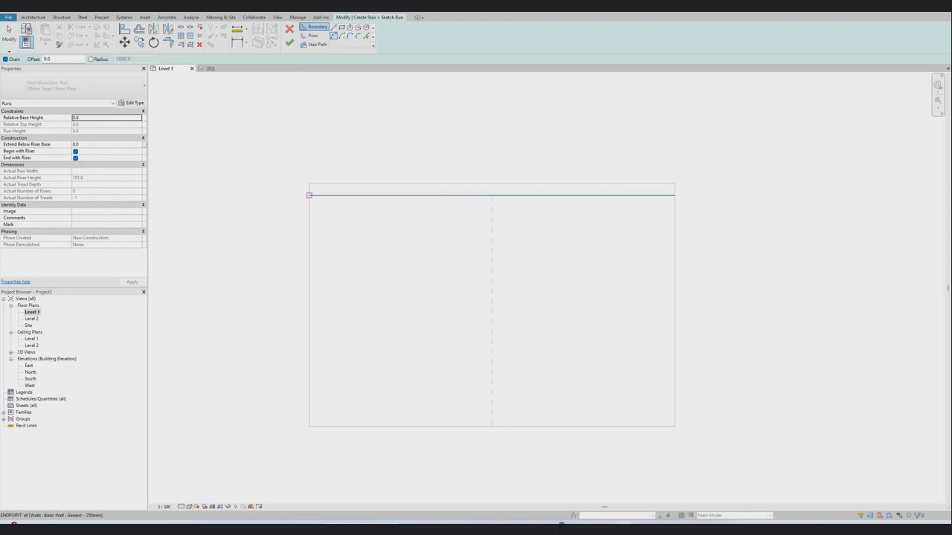
Draw a start-end-radius boundary arc down the left side of the floor.
left_click(308, 195)
left_click(309, 426)
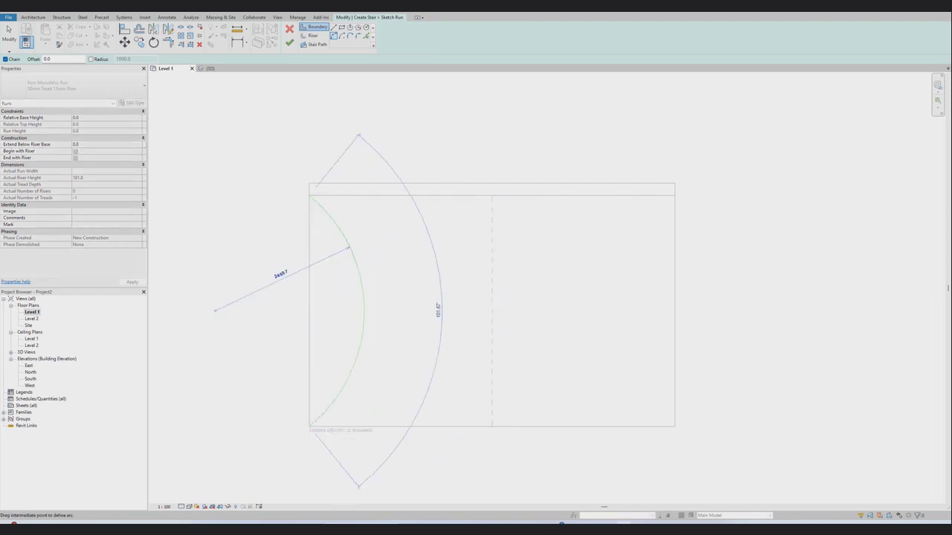
left_click(361, 244)
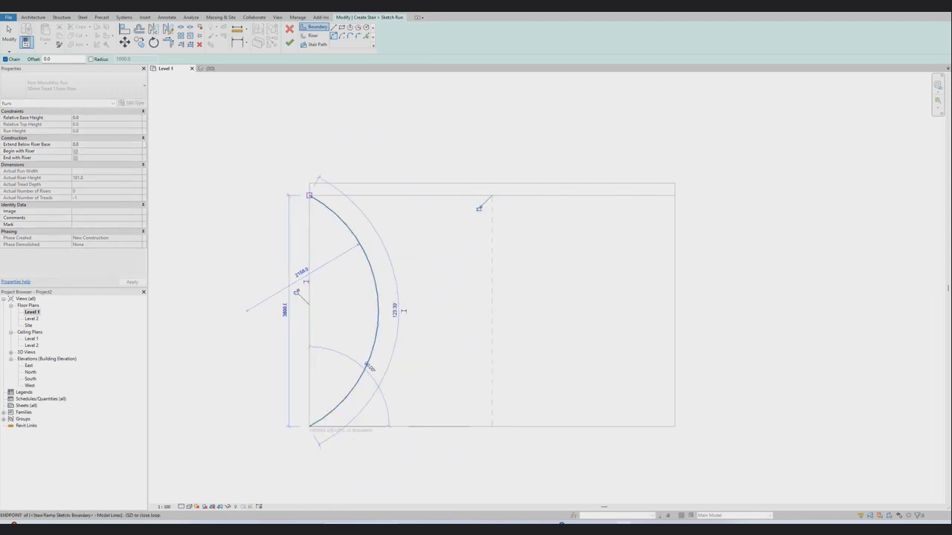
key("Escape")
key("Escape")
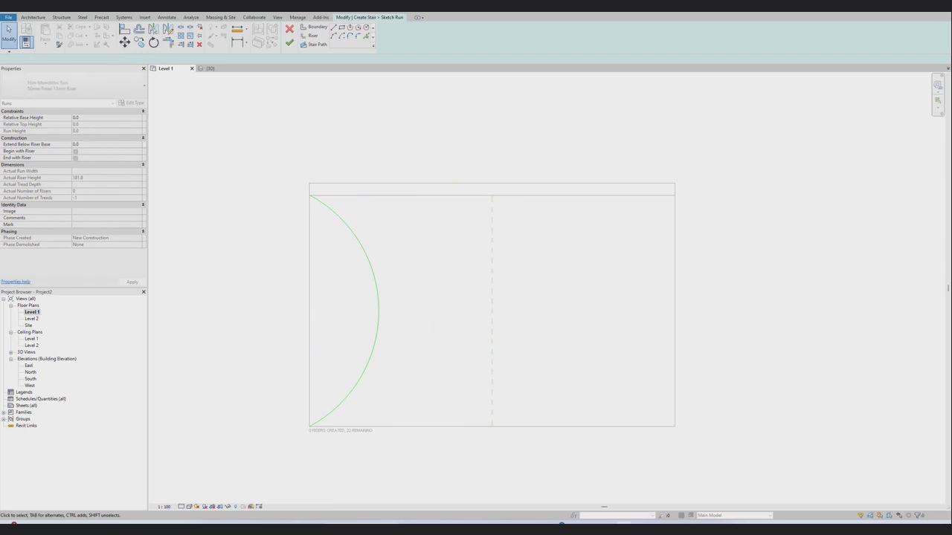
Move the boundary arc 1600 to the right.
left_click(378, 310)
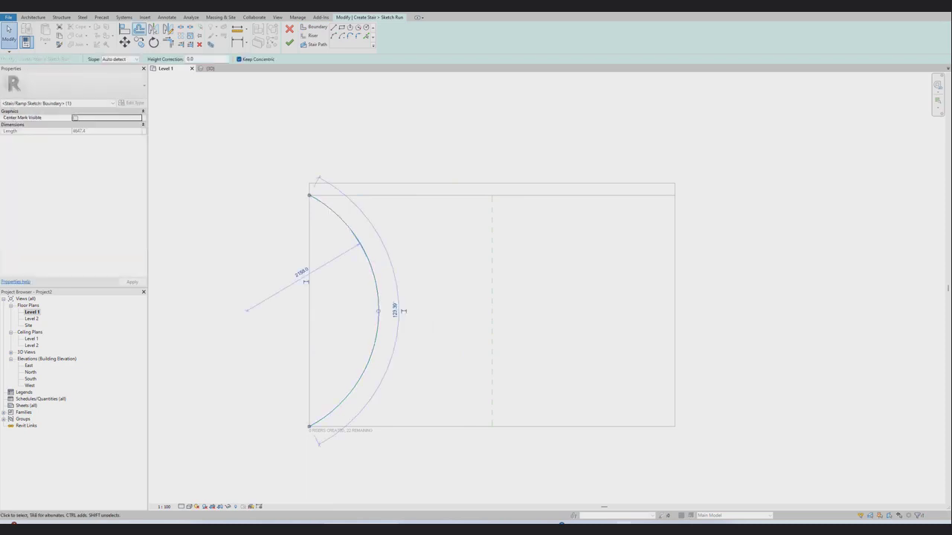
key("m")
key("v")
left_click(409, 292)
left_click(494, 291)
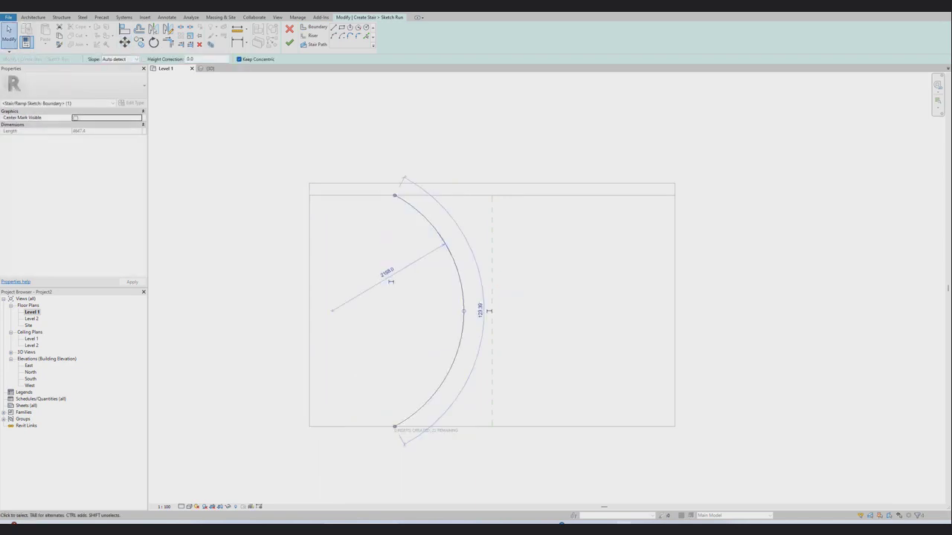
key("Escape")
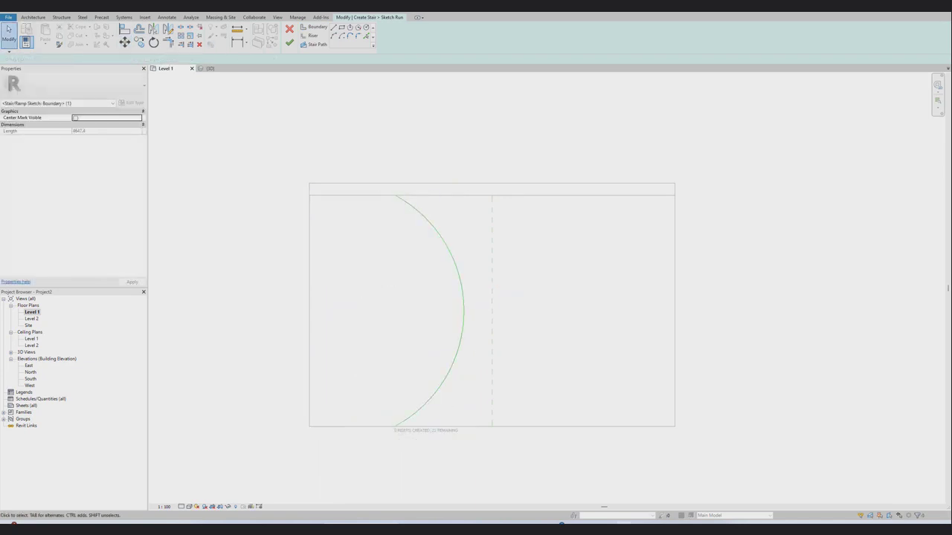
Widen the arc's curve by dragging its midpoint, trying a 1500 radius then undoing it.
left_click(462, 297)
mouse_move(462, 298)
left_mouse_down()
mouse_move(425, 256)
mouse_move(446, 242)
left_mouse_up()
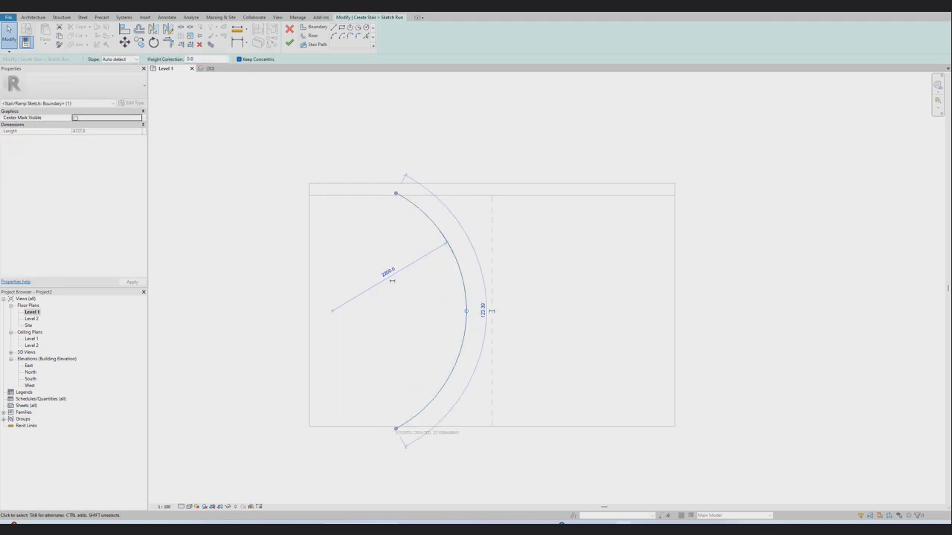
key("Escape")
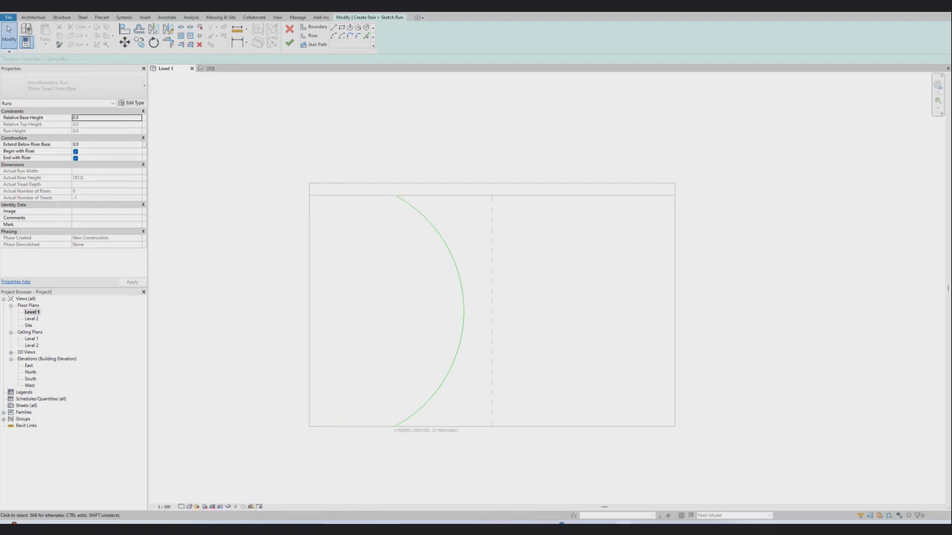
left_click(446, 242)
left_click(377, 270)
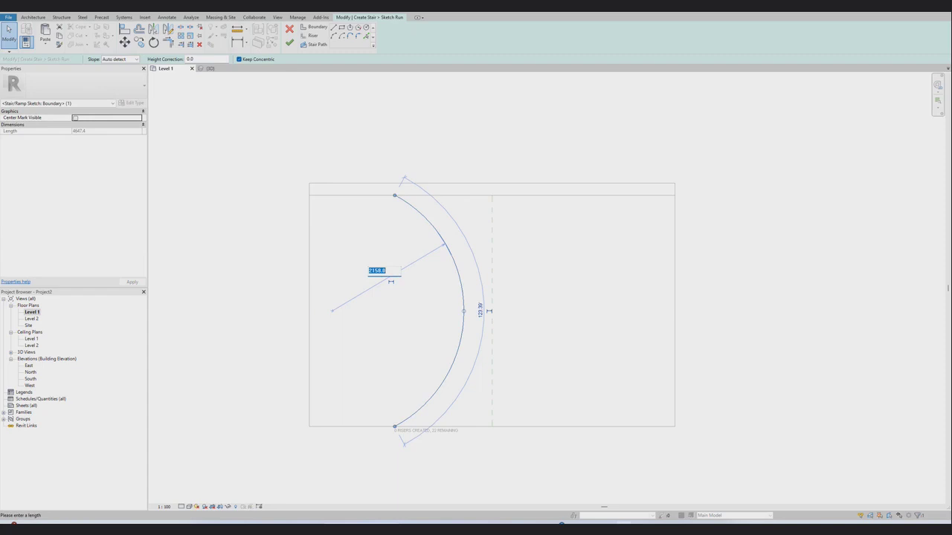
type("1500")
key("Return")
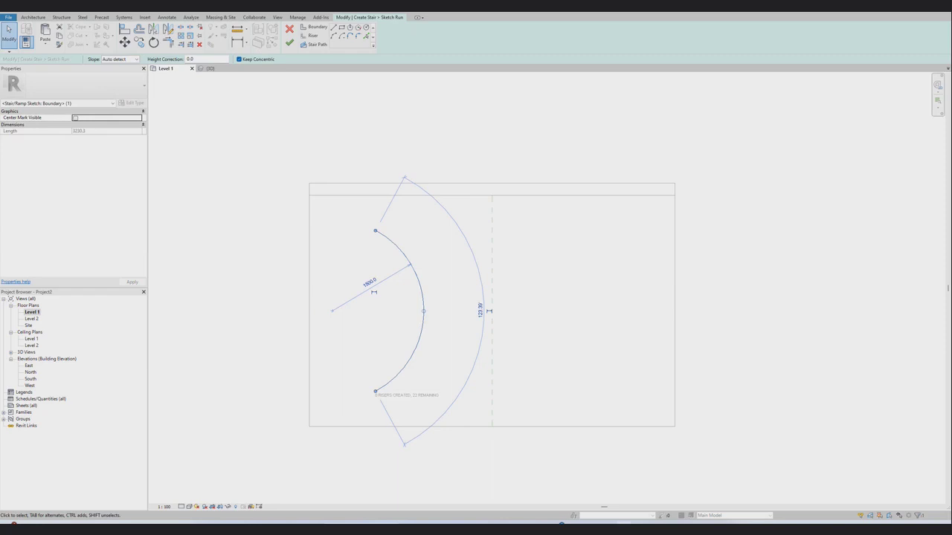
key("ctrl+z")
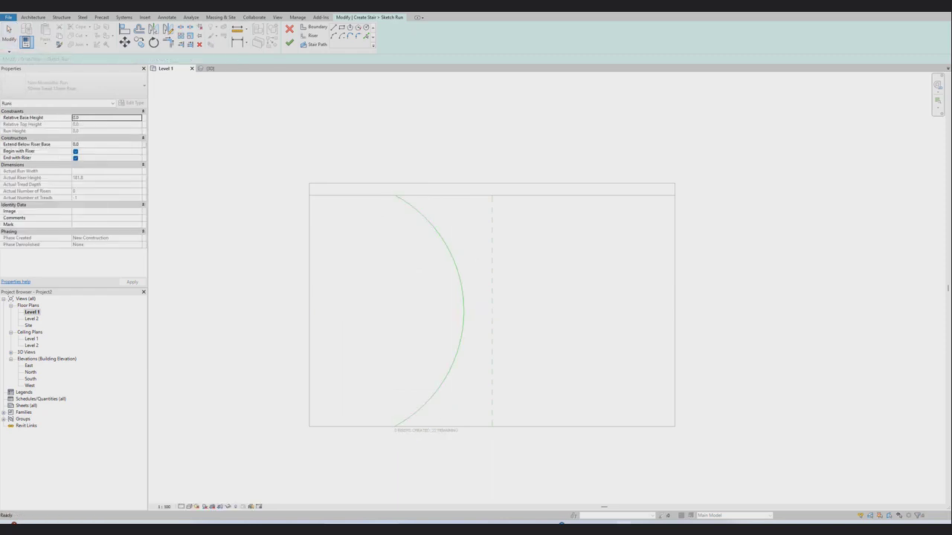
Mirror the arc along the centre reference plane to create the right-hand boundary.
left_click(462, 313)
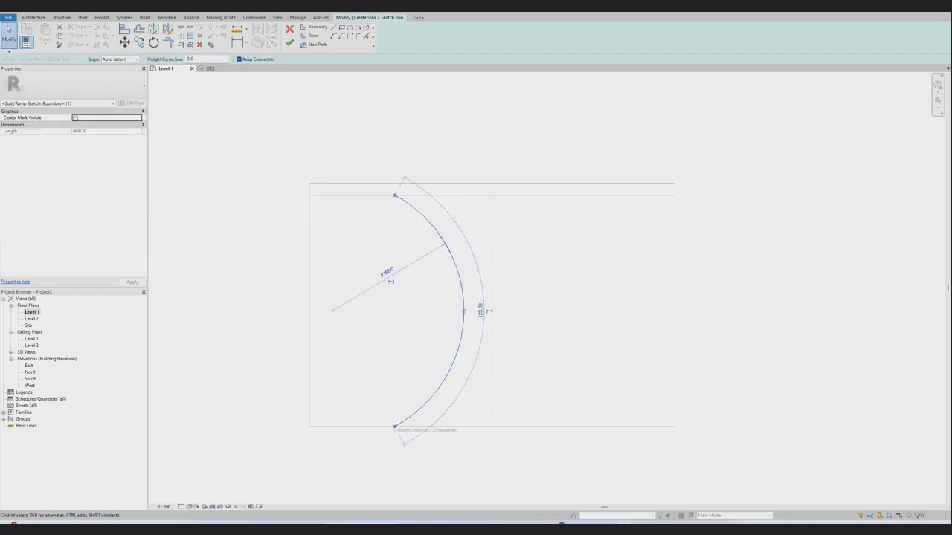
key("d")
key("m")
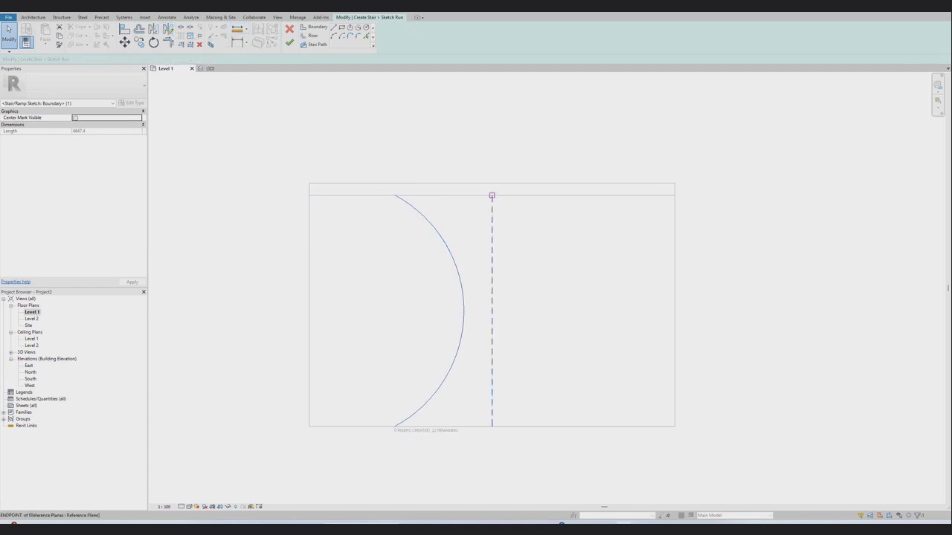
left_click(491, 195)
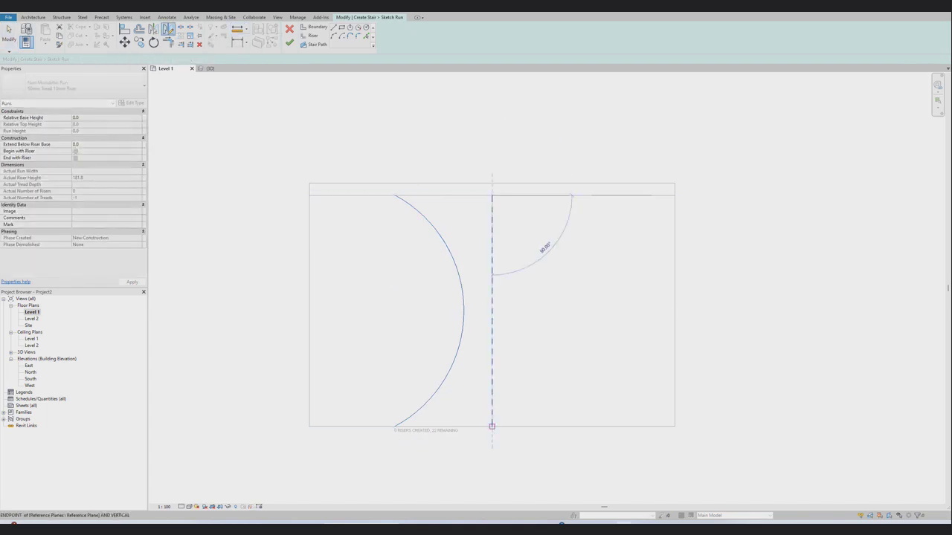
left_click(492, 427)
key("Escape")
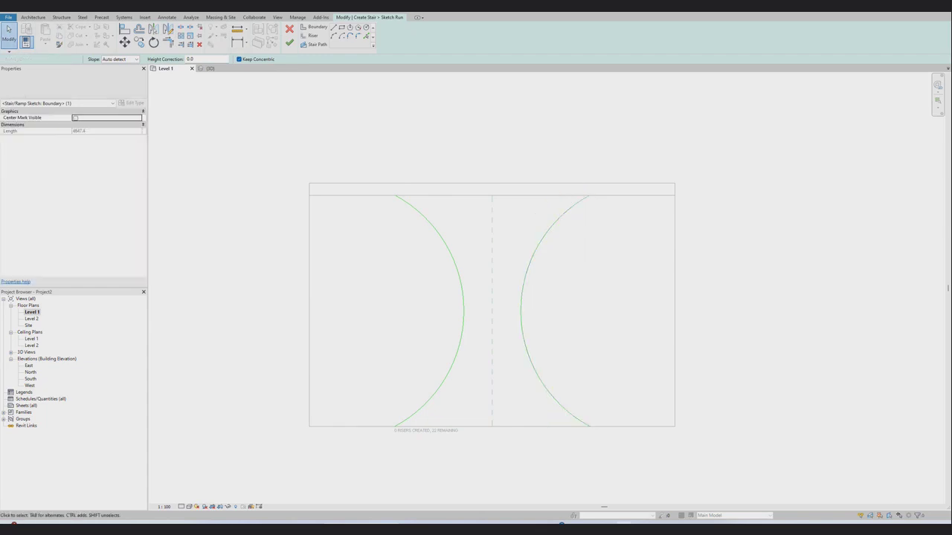
scroll(628, 420, "up", 3)
scroll(537, 396, "down", 3)
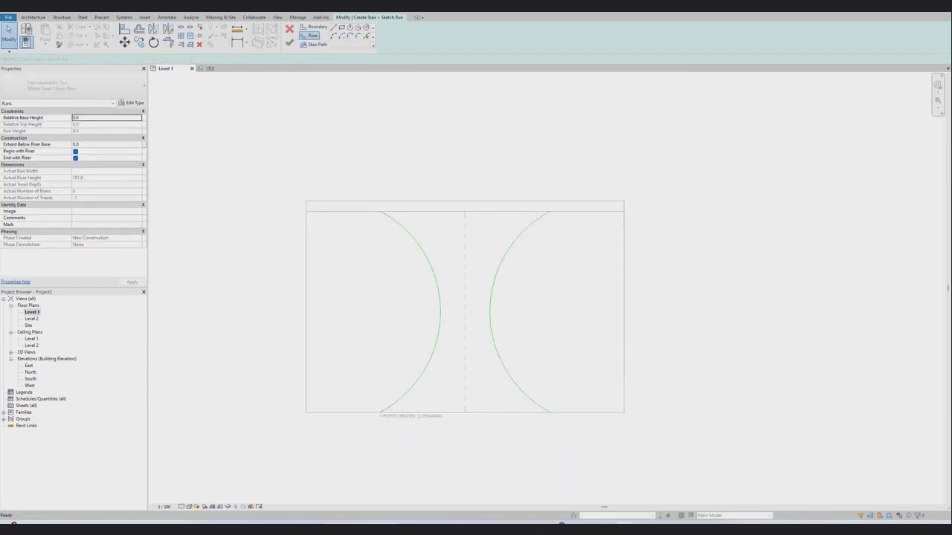
Draw the bottom riser line between the two arc ends and start Offset (300, Copy).
left_click(334, 27)
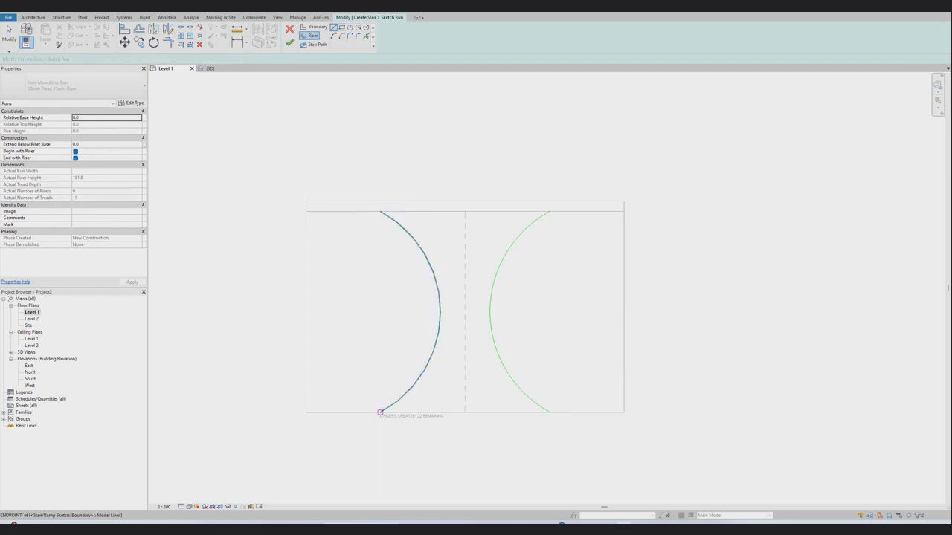
left_click(380, 412)
left_click(548, 412)
right_click(552, 298)
left_click(570, 301)
scroll(472, 417, "up", 4)
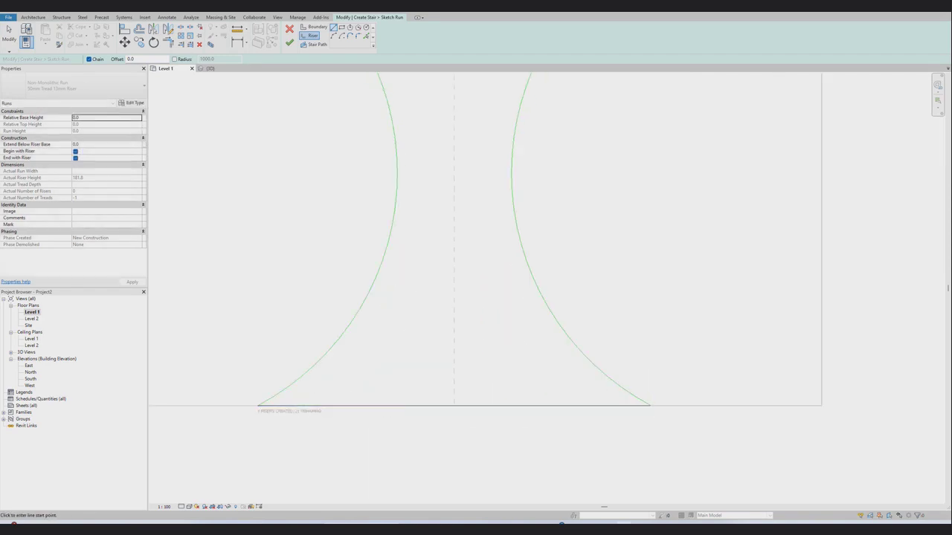
scroll(450, 422, "down", 2)
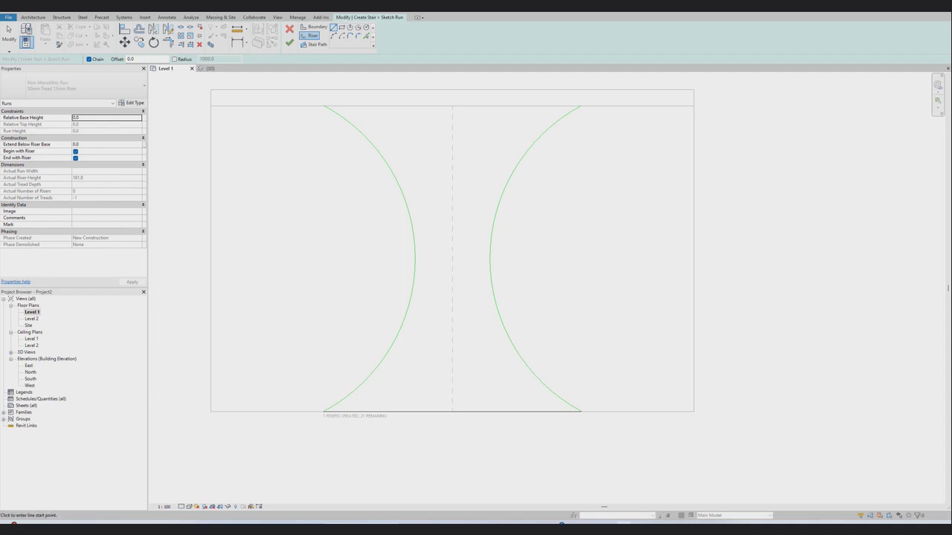
key("o")
key("f")
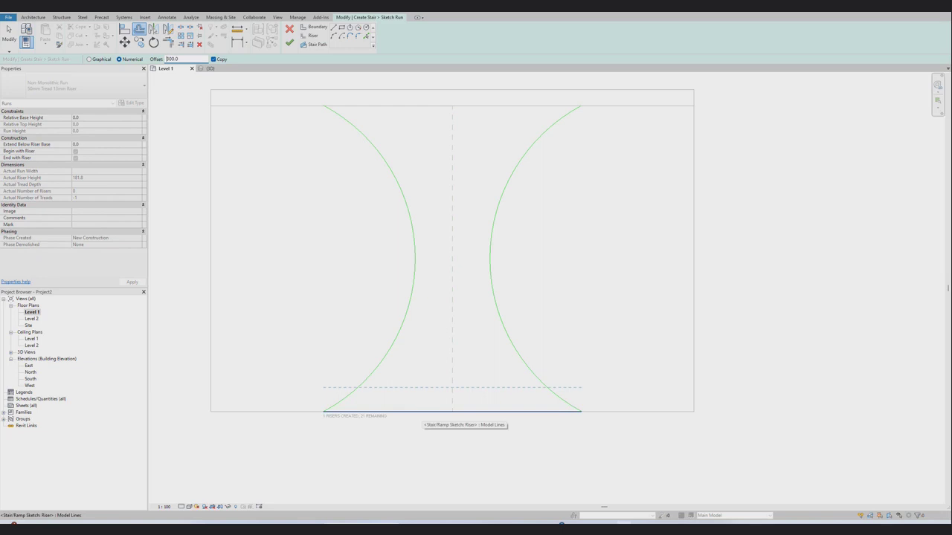
Offset-copy the riser upward 13 times at 300 spacing until the top of the outline.
left_click(446, 411)
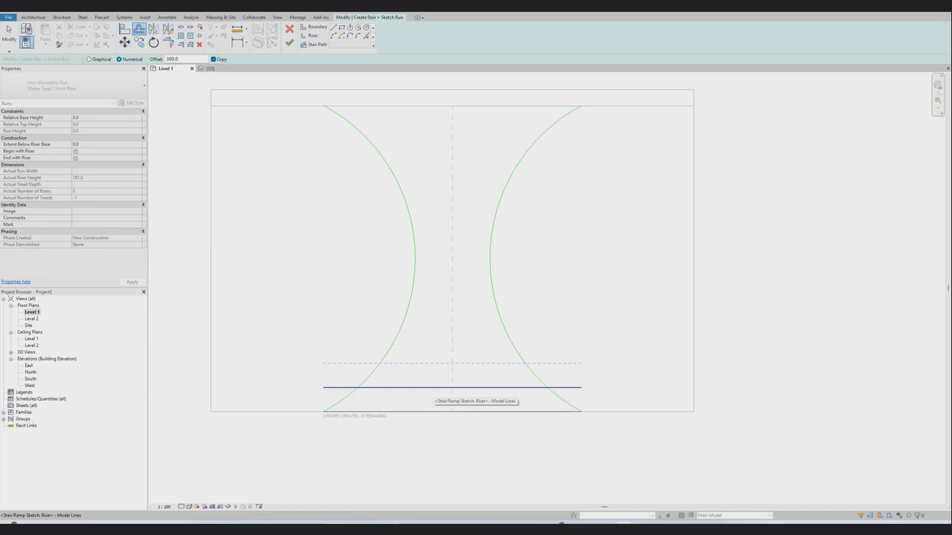
left_click(439, 387)
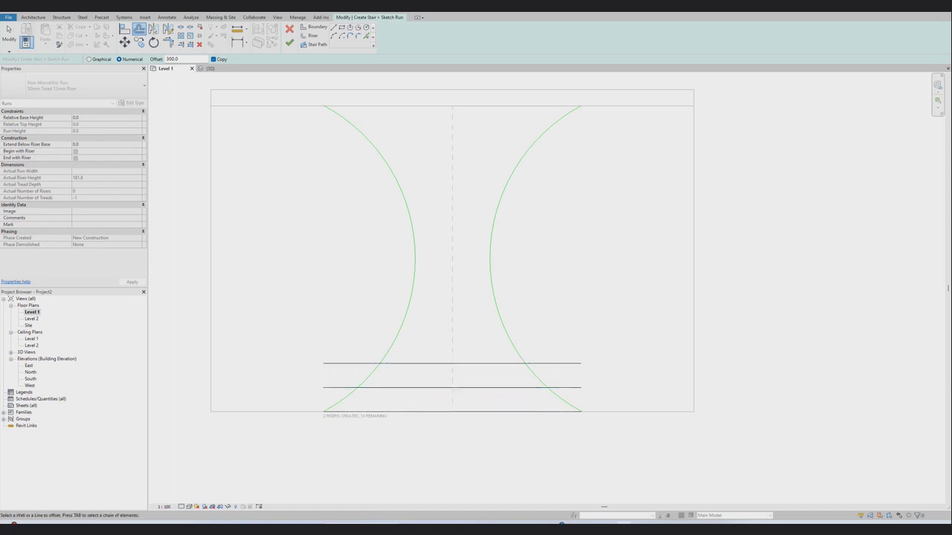
left_click(443, 364)
left_click(447, 339)
left_click(446, 315)
left_click(446, 290)
left_click(446, 266)
left_click(447, 241)
left_click(447, 218)
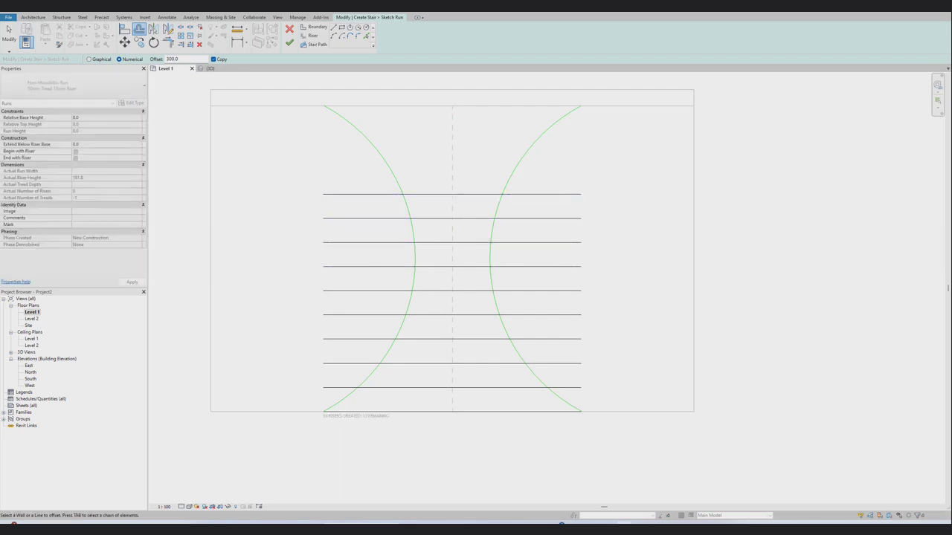
left_click(447, 194)
left_click(446, 169)
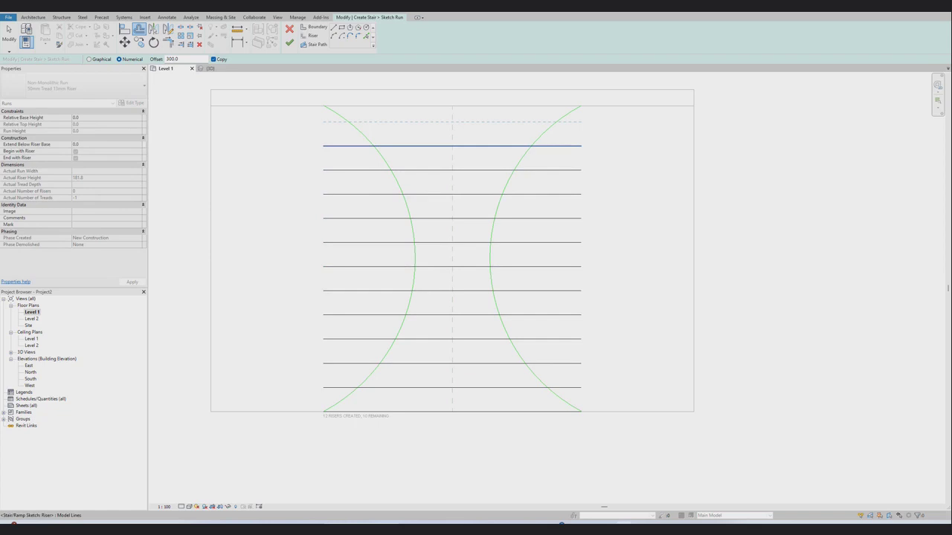
left_click(446, 146)
scroll(504, 187, "down", 1)
scroll(520, 223, "down", 1)
scroll(460, 141, "up", 3)
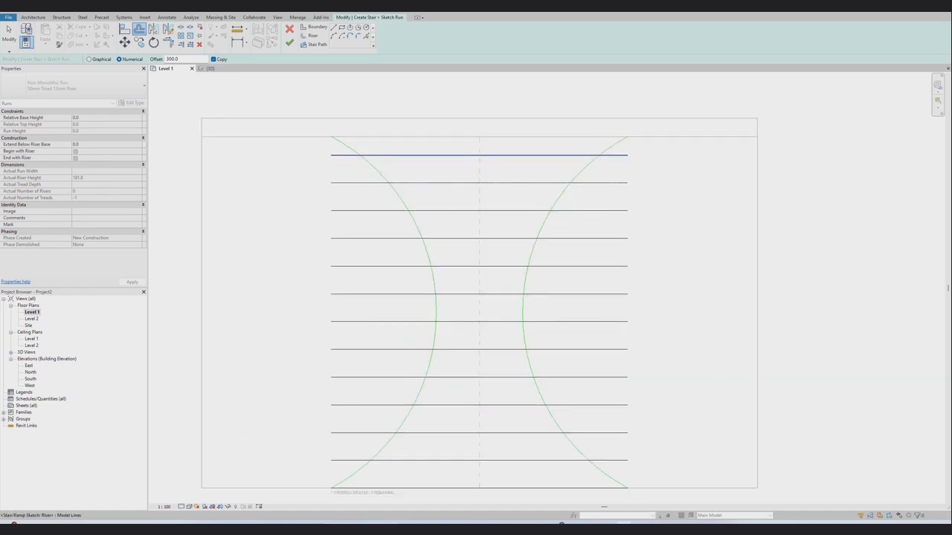
left_click(501, 153)
key("Escape")
Drag the left arc's upper endpoint back into position.
scroll(334, 134, "up", 2)
left_click_drag(330, 138, 346, 89)
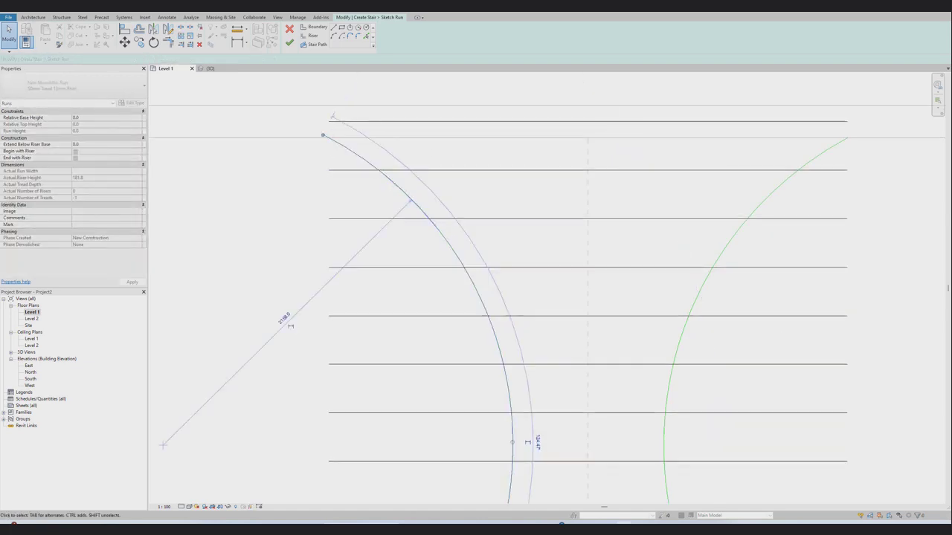
left_click_drag(346, 89, 322, 135)
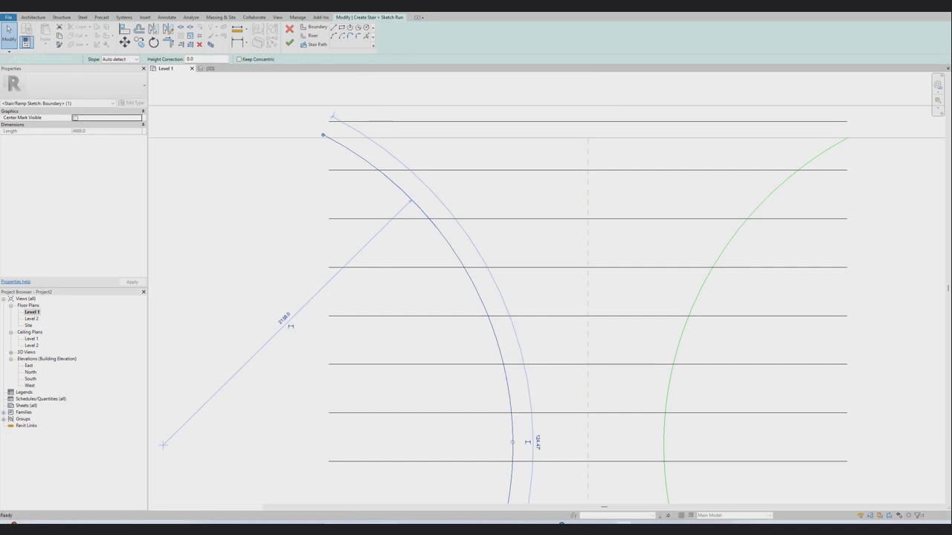
scroll(432, 200, "down", 2)
key("Escape")
Drag the top riser down onto the arc ends and zoom to fit the sketch.
left_click(454, 141)
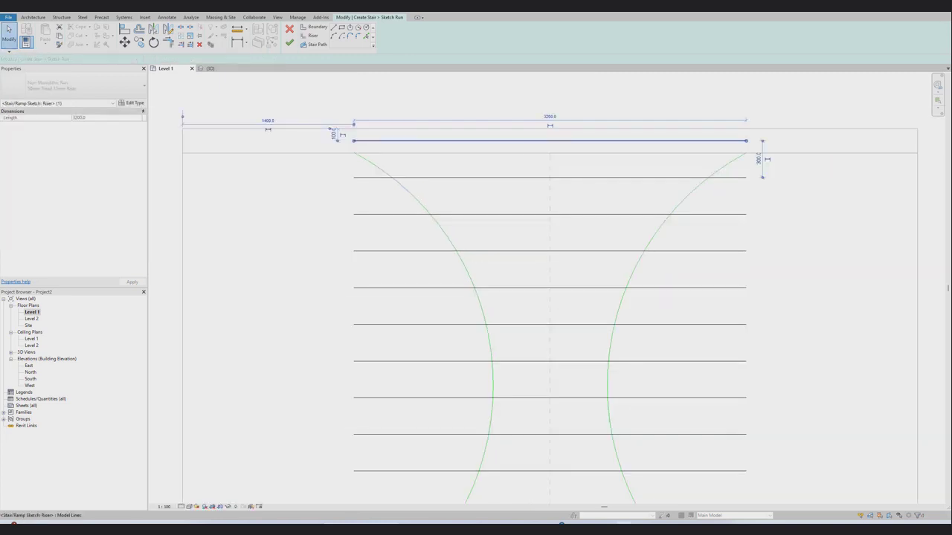
left_click_drag(454, 145, 454, 154)
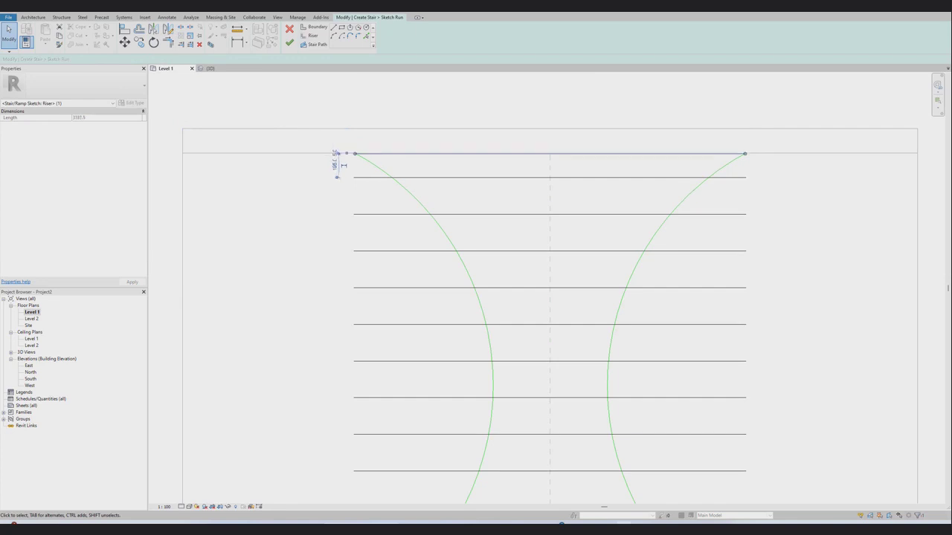
key("Escape")
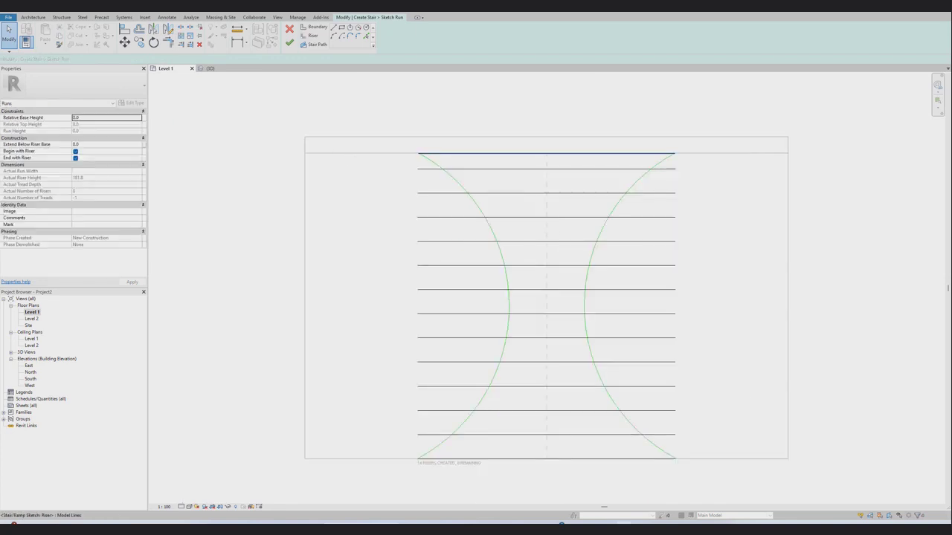
key("z")
key("f")
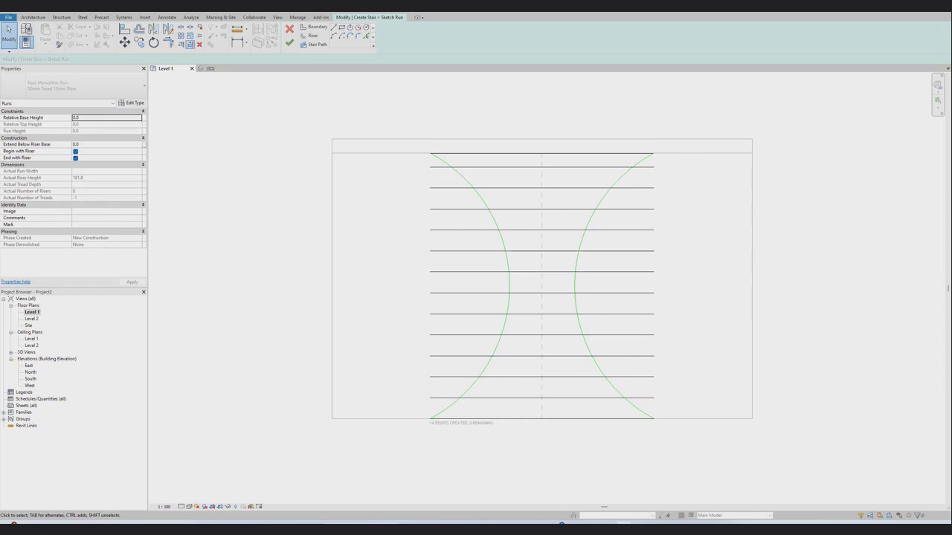
Trim each riser back to the right curved boundary arc.
left_click(604, 197)
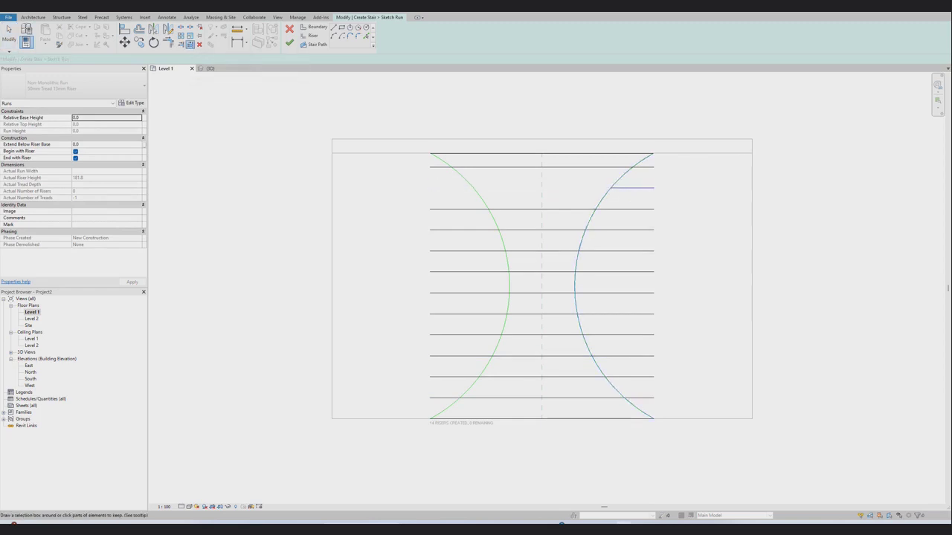
left_click(633, 187)
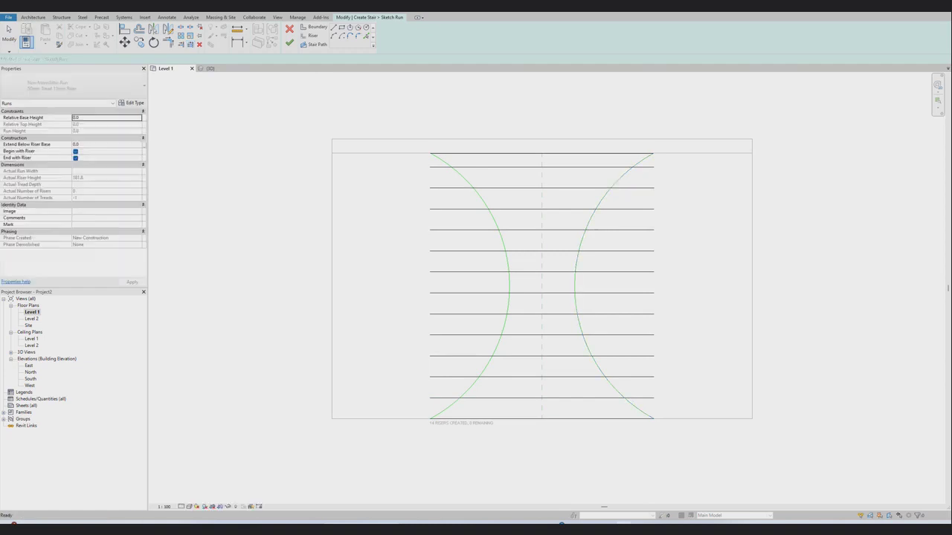
left_click(606, 195)
left_click(595, 167)
left_click(587, 187)
left_click(565, 209)
left_click(558, 230)
left_click(554, 251)
left_click(551, 271)
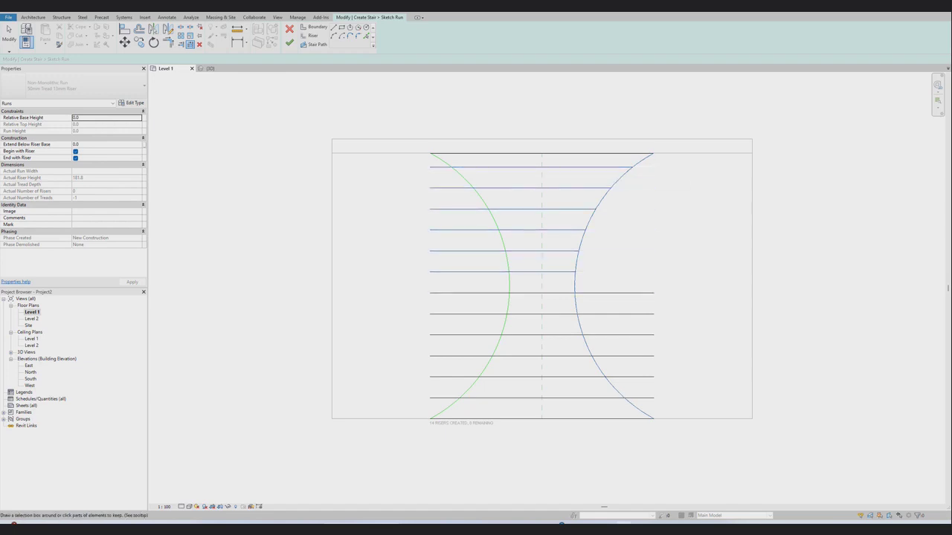
left_click(550, 293)
left_click(551, 314)
left_click(551, 335)
left_click(551, 356)
left_click(551, 378)
left_click(551, 398)
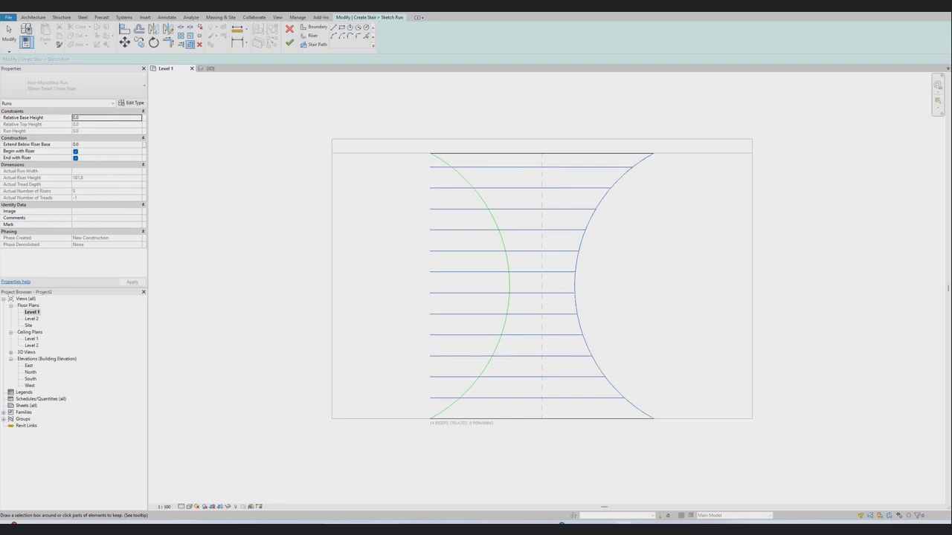
left_click(9, 33)
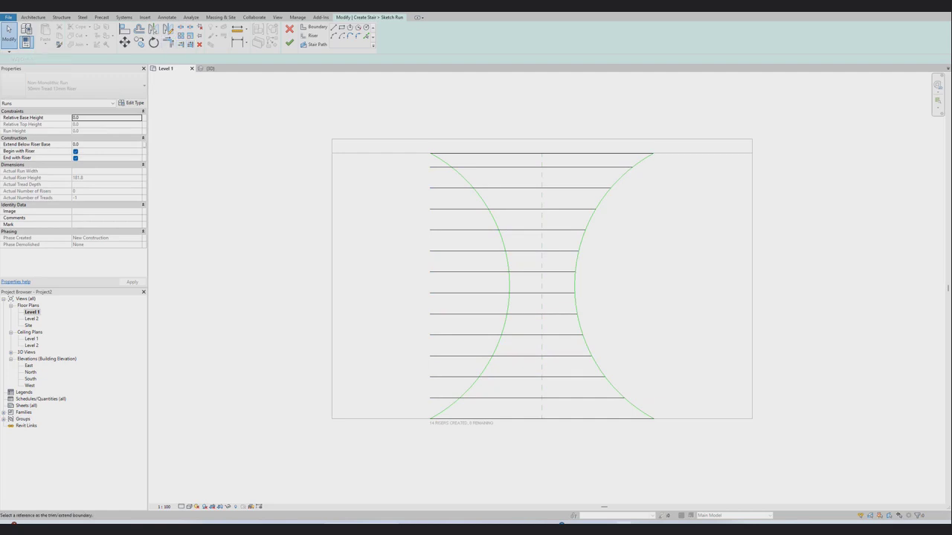
Trim each riser back to the left curved boundary arc.
left_click(470, 190)
left_click(520, 166)
left_click(524, 187)
left_click(528, 209)
left_click(531, 230)
left_click(535, 250)
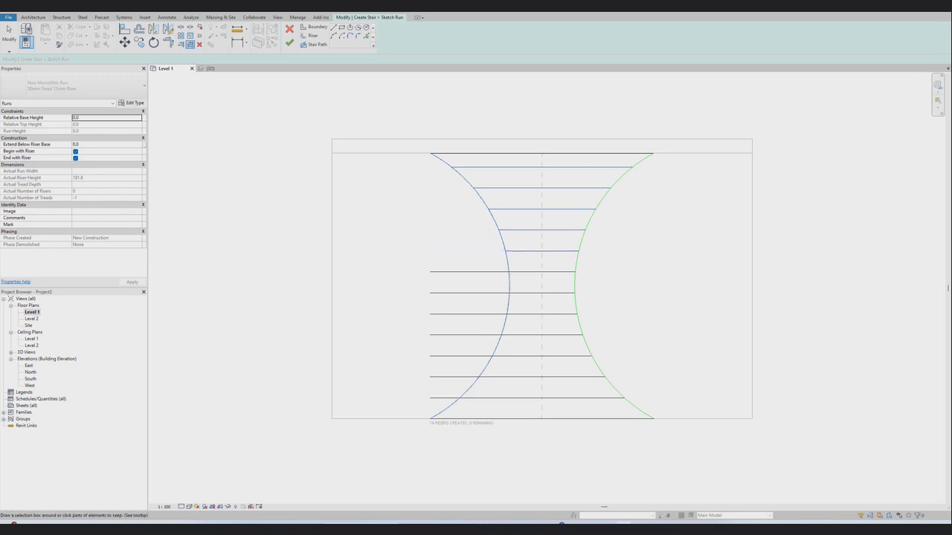
left_click(540, 271)
left_click(543, 293)
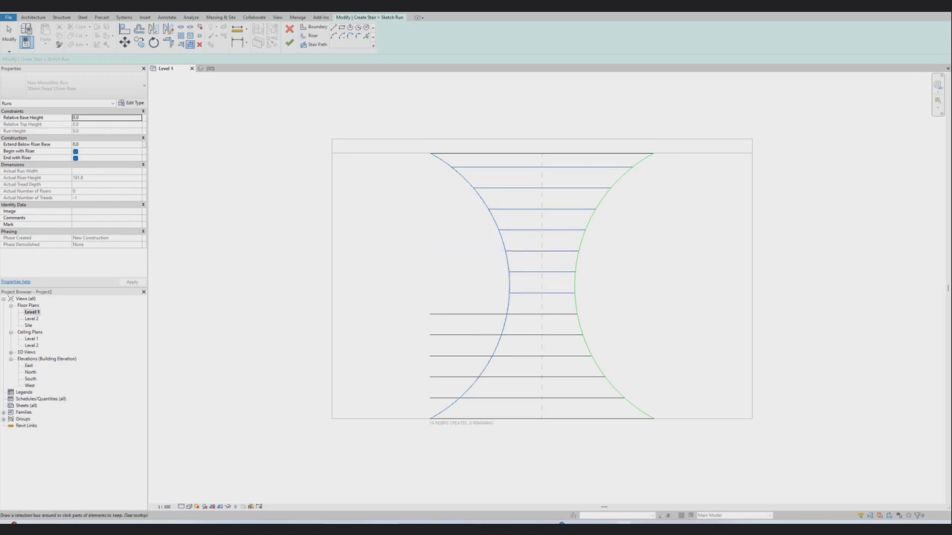
left_click(546, 314)
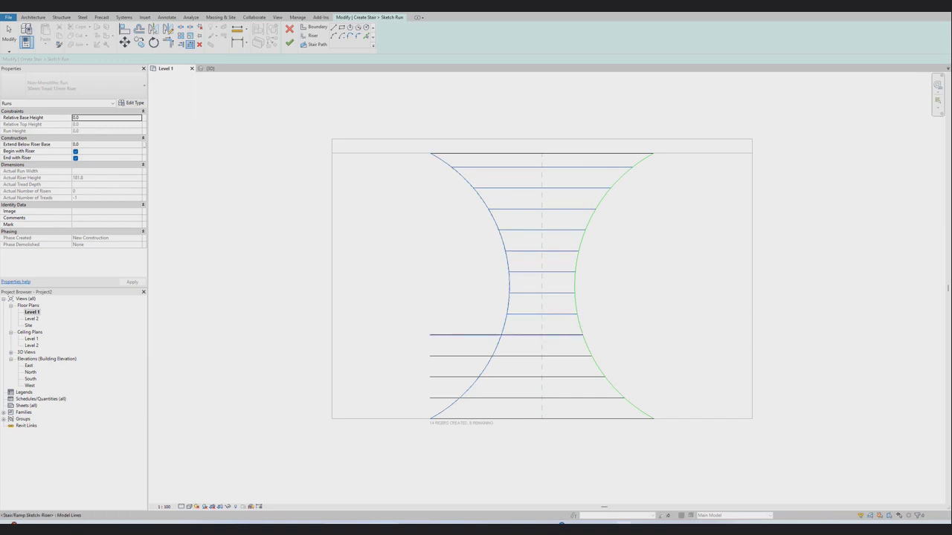
left_click(550, 335)
left_click(555, 355)
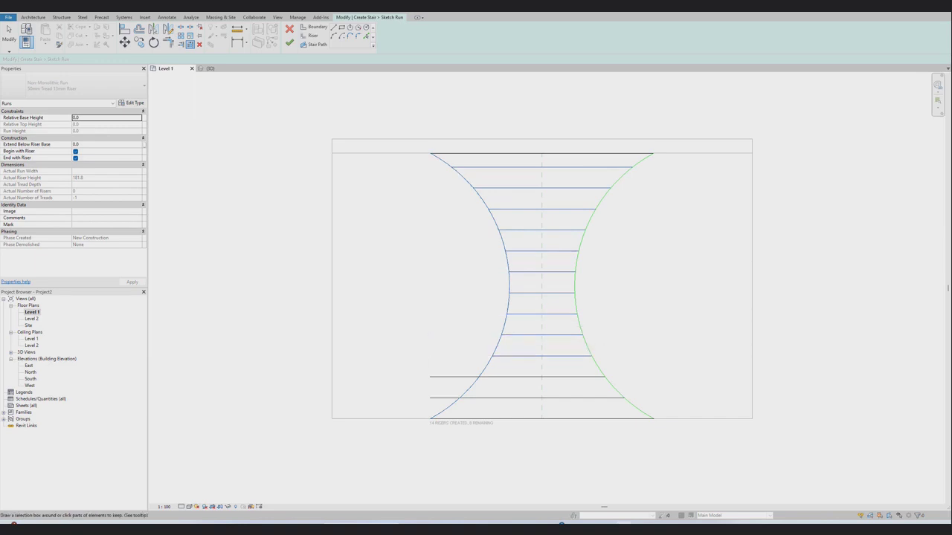
left_click(558, 377)
left_click(561, 398)
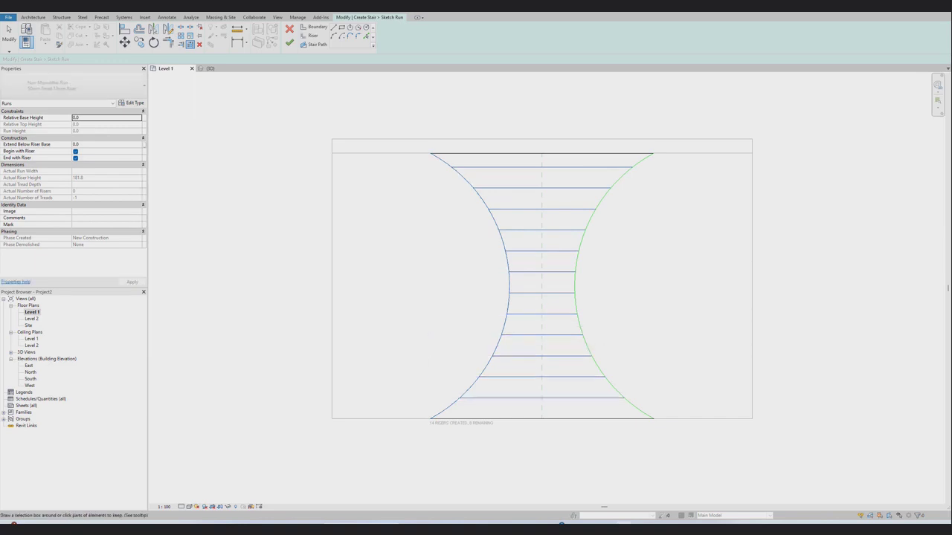
Finish the run sketch and the stair, check it in 3D, then return to Level 1.
left_click(289, 42)
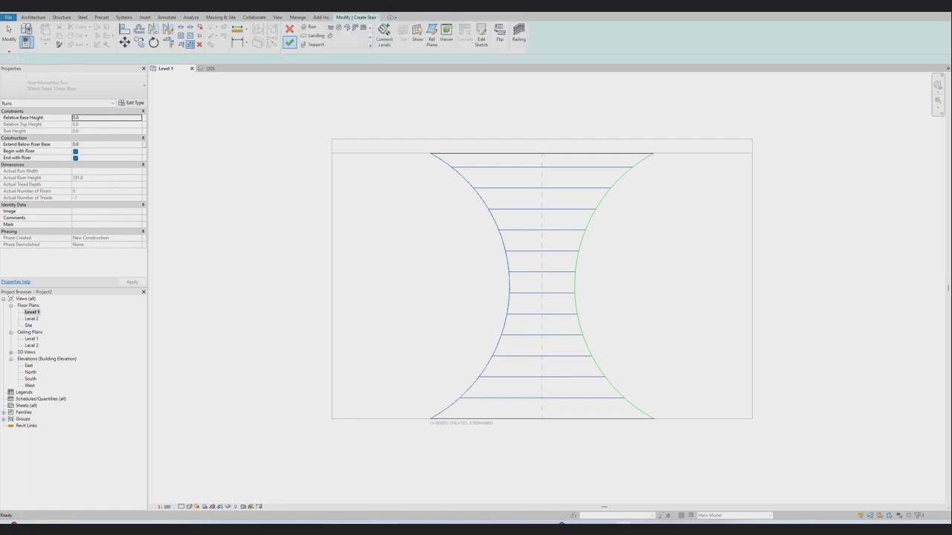
key("Escape")
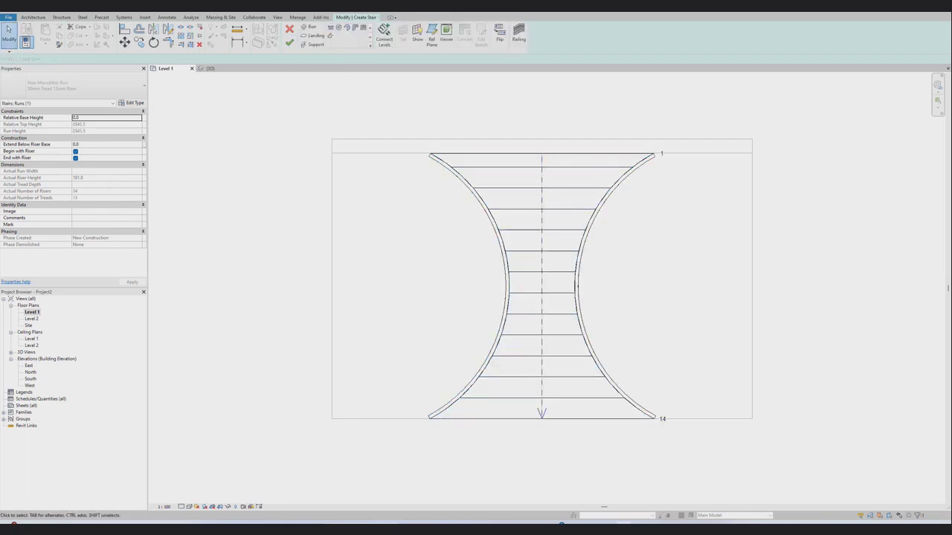
left_click(532, 172)
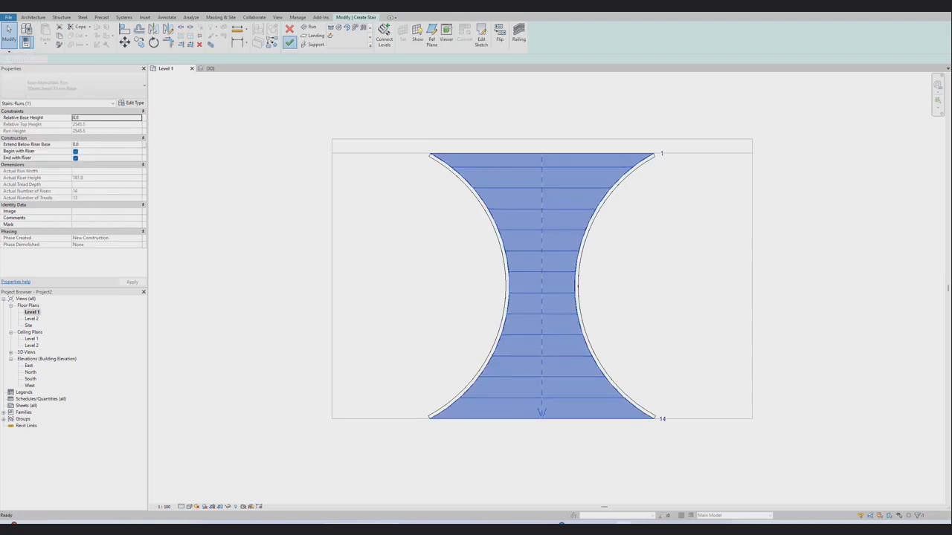
left_click(289, 42)
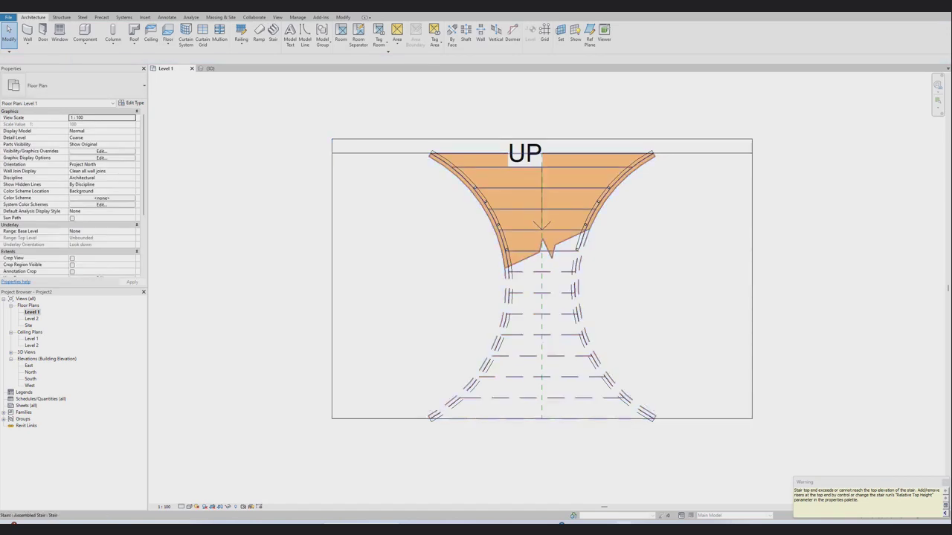
key("ctrl+Tab")
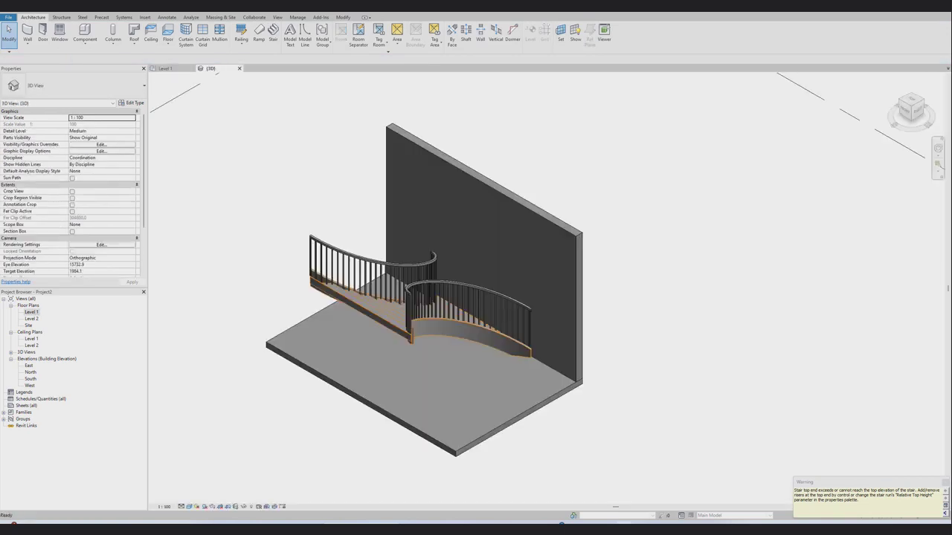
key("ctrl+Tab")
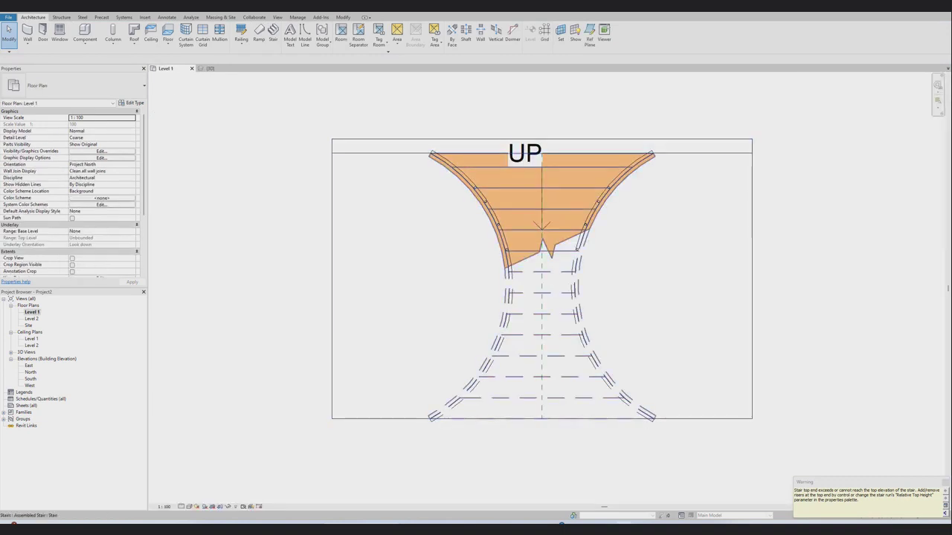
Flip the stair's up direction and switch to the 3D view.
left_click(550, 238)
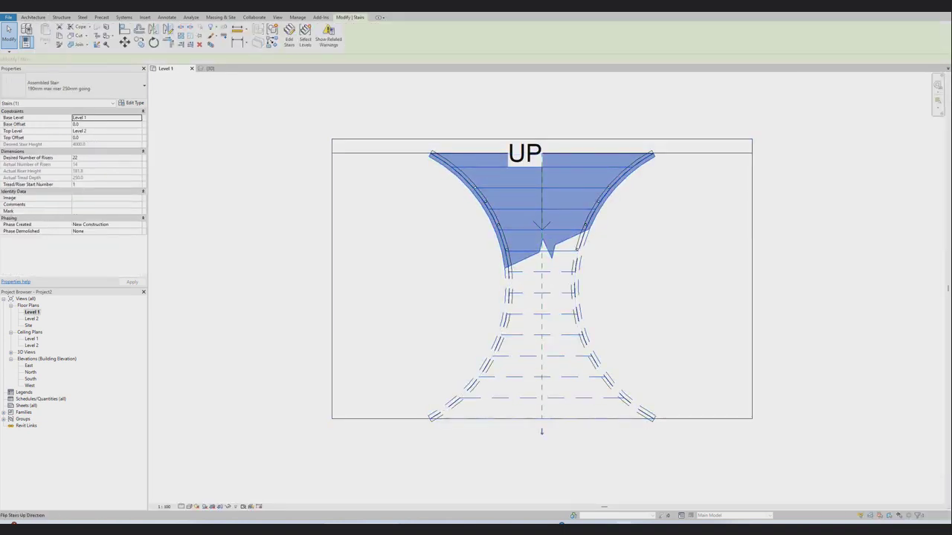
left_click(541, 431)
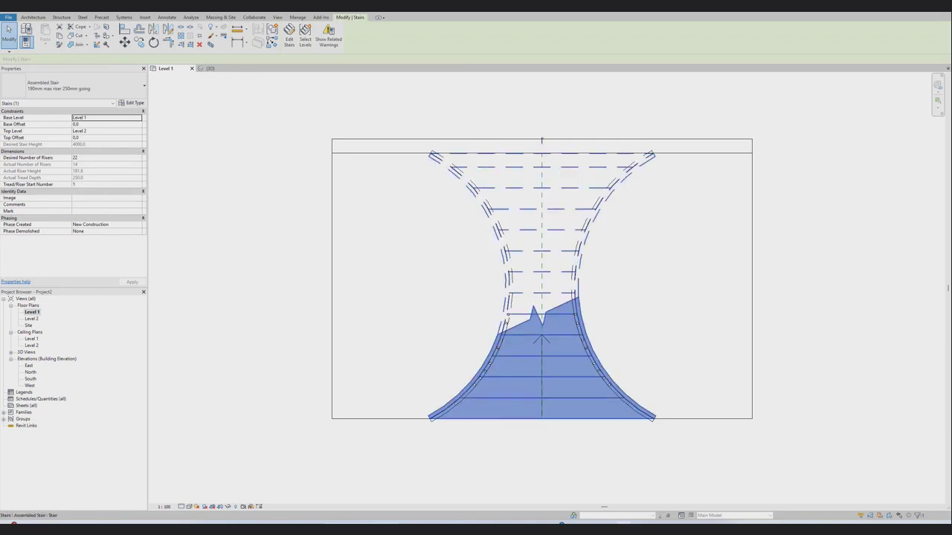
key("ctrl+Tab")
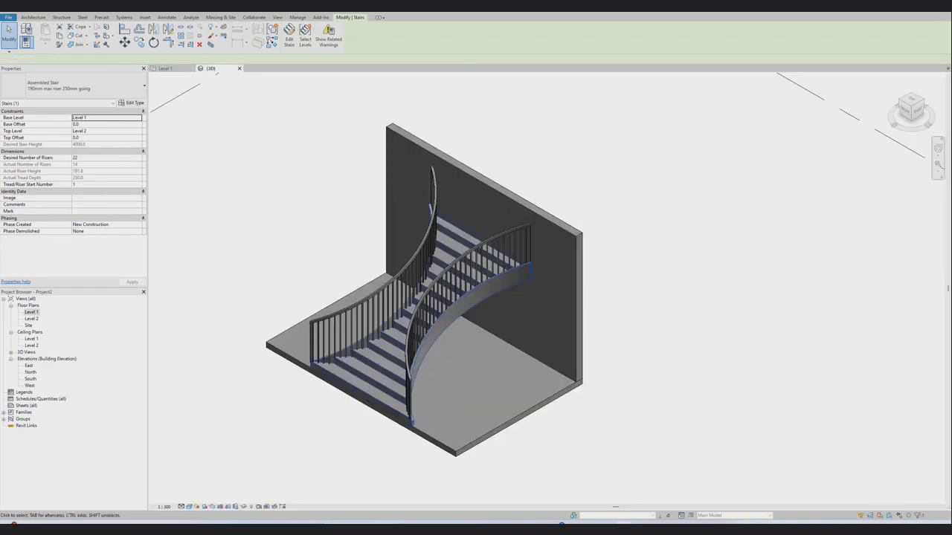
Orbit and zoom around the flipped stair, then bring up the Modify ribbon tools.
key("Escape")
scroll(484, 223, "up", 2)
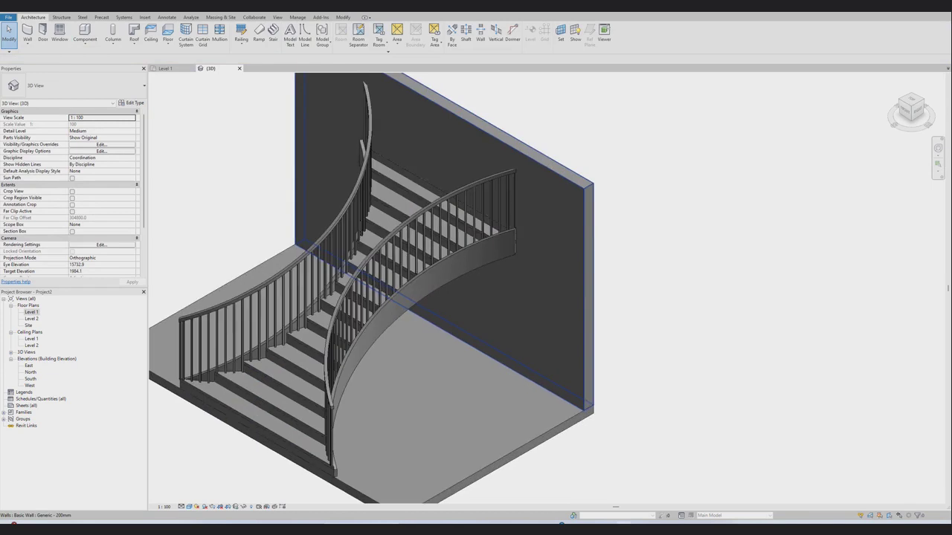
scroll(484, 223, "down", 2)
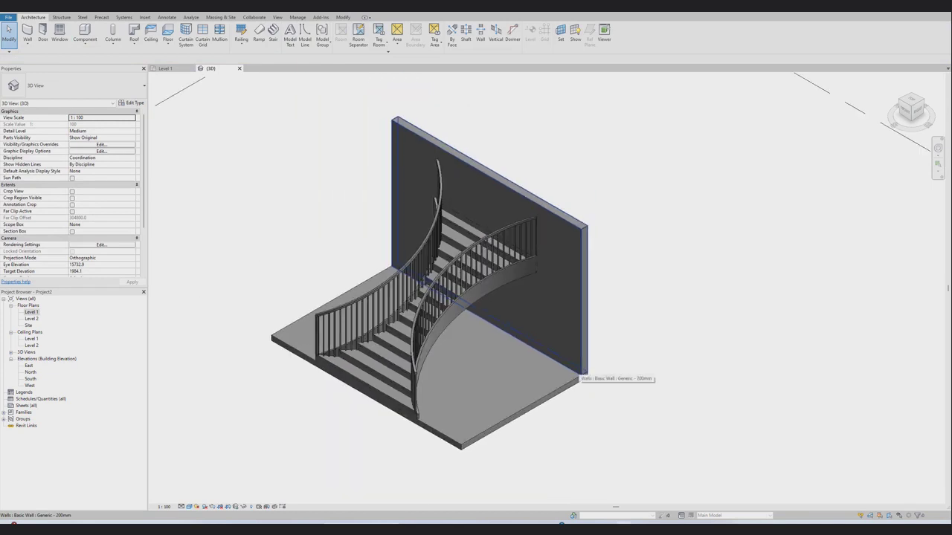
mouse_move(491, 223)
middle_mouse_down("shift")
mouse_move(416, 223)
mouse_move(476, 238)
middle_mouse_up("shift")
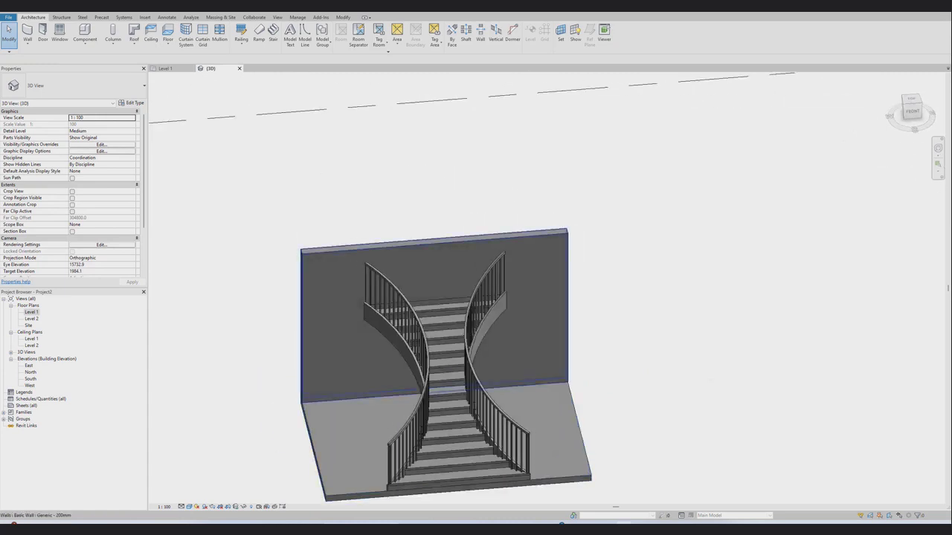
scroll(463, 333, "up", 2)
mouse_move(462, 297)
middle_mouse_down("shift")
mouse_move(491, 298)
mouse_move(461, 297)
middle_mouse_up("shift")
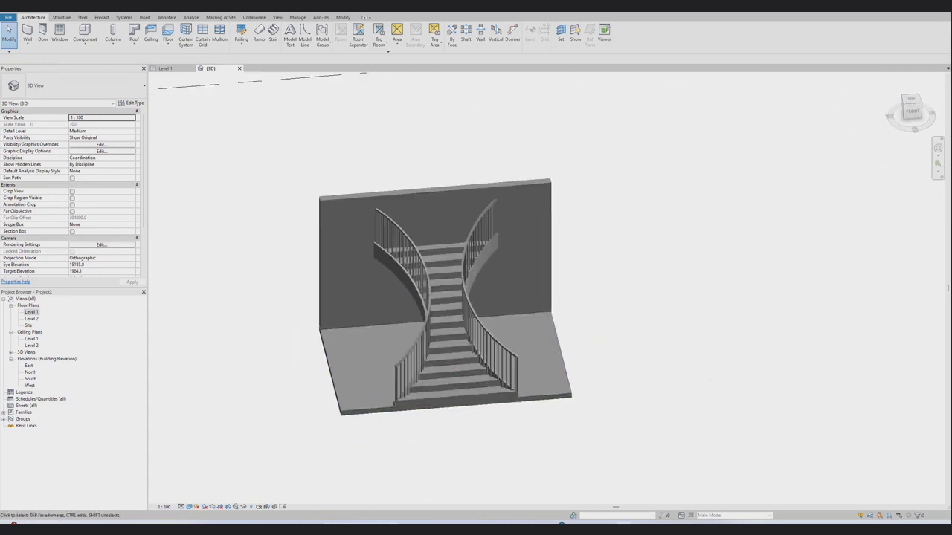
scroll(426, 297, "up", 1)
scroll(382, 242, "up", 1)
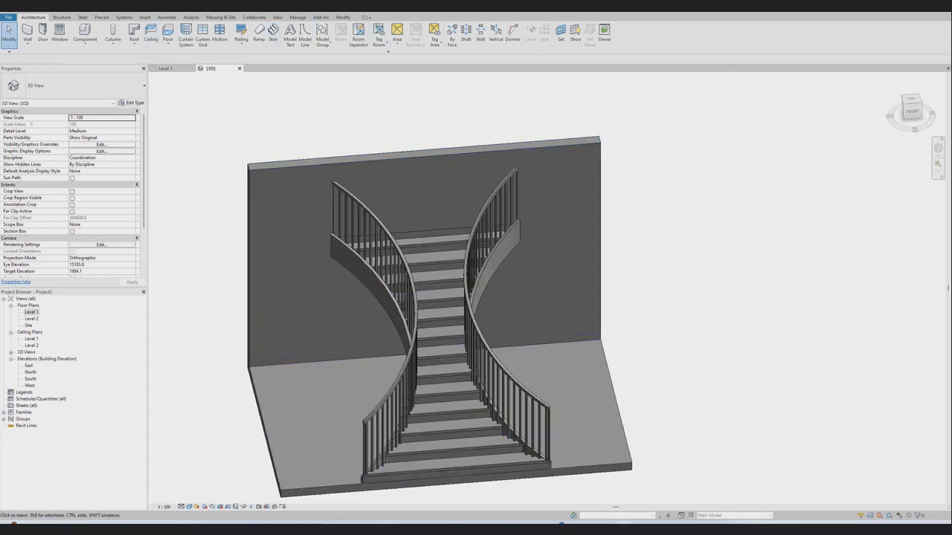
left_click(343, 16)
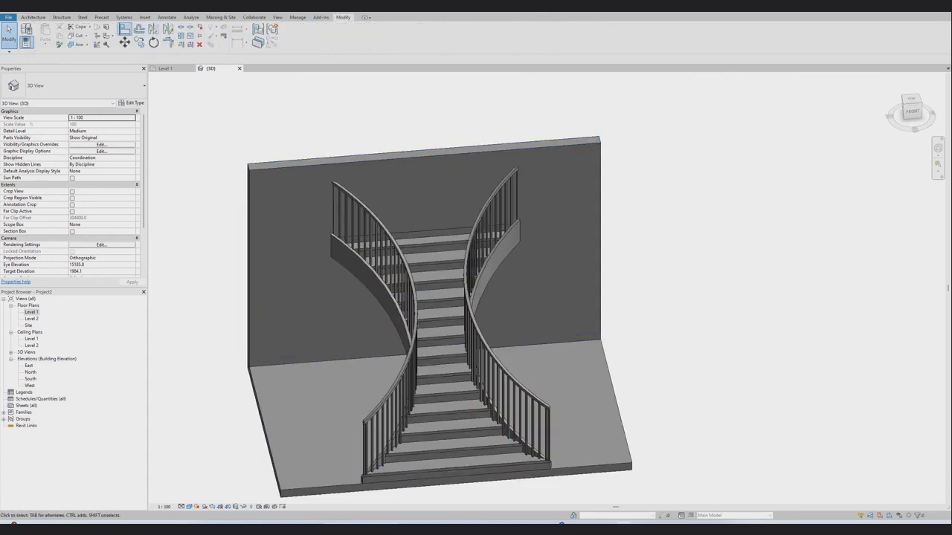
key("a")
key("l")
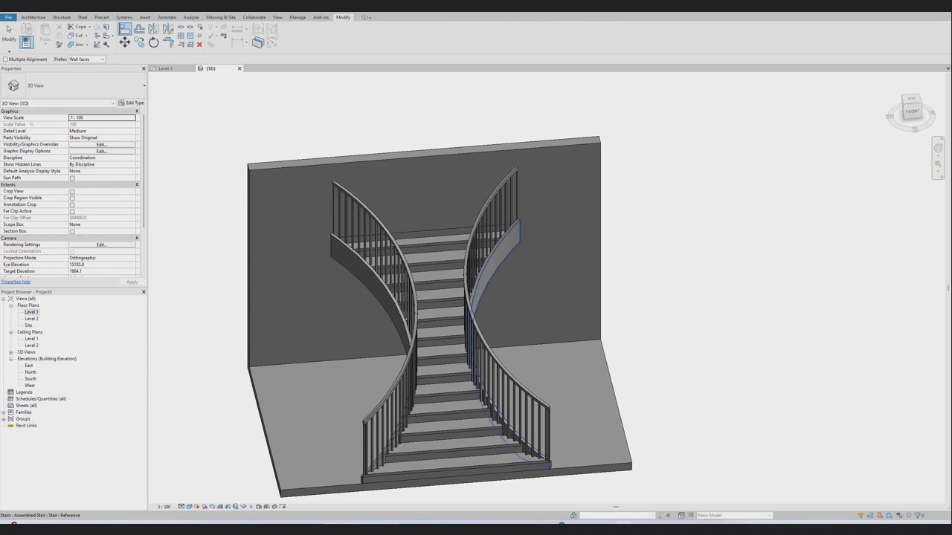
scroll(476, 283, "down", 2)
scroll(476, 283, "up", 10)
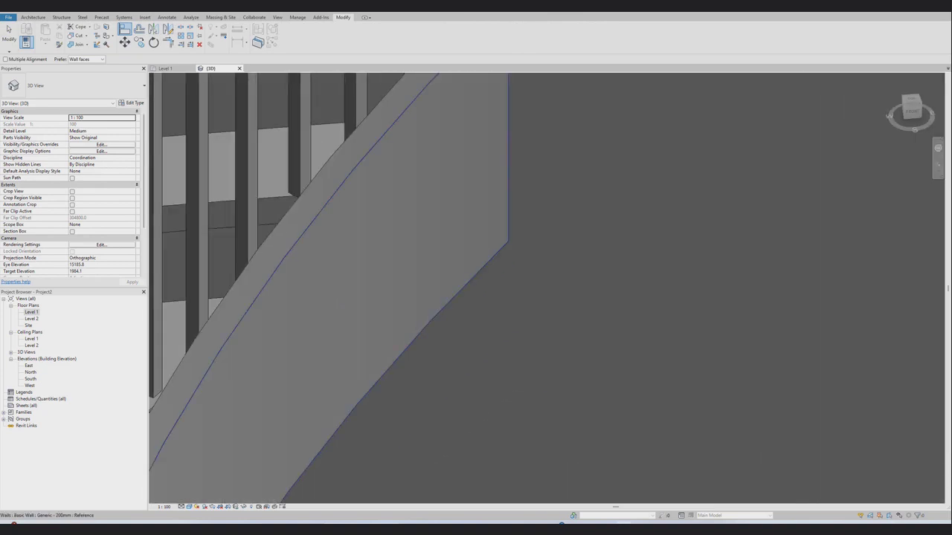
scroll(256, 226, "down", 3)
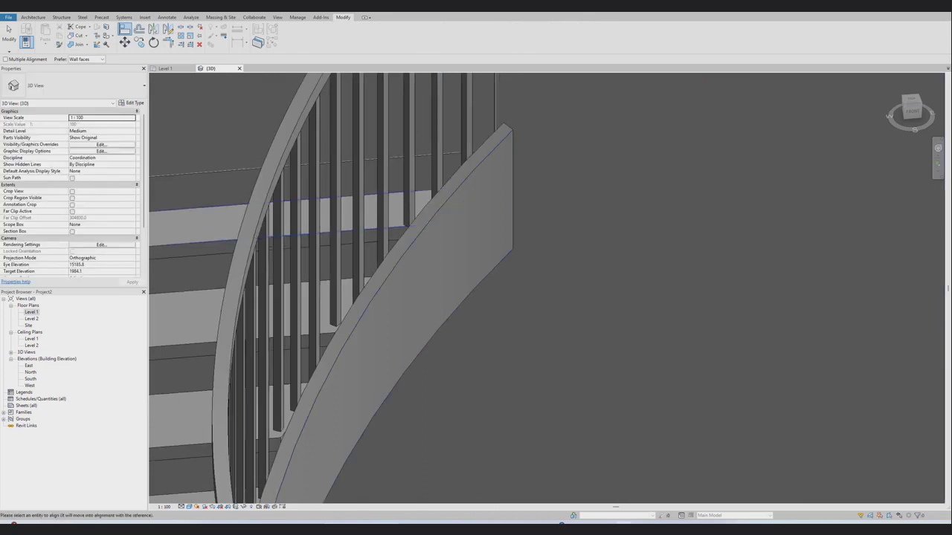
scroll(257, 227, "down", 2)
scroll(256, 227, "down", 1)
scroll(256, 227, "down", 1)
left_click(256, 227)
middle_click_drag(257, 226, 426, 280, "shift")
key("Escape")
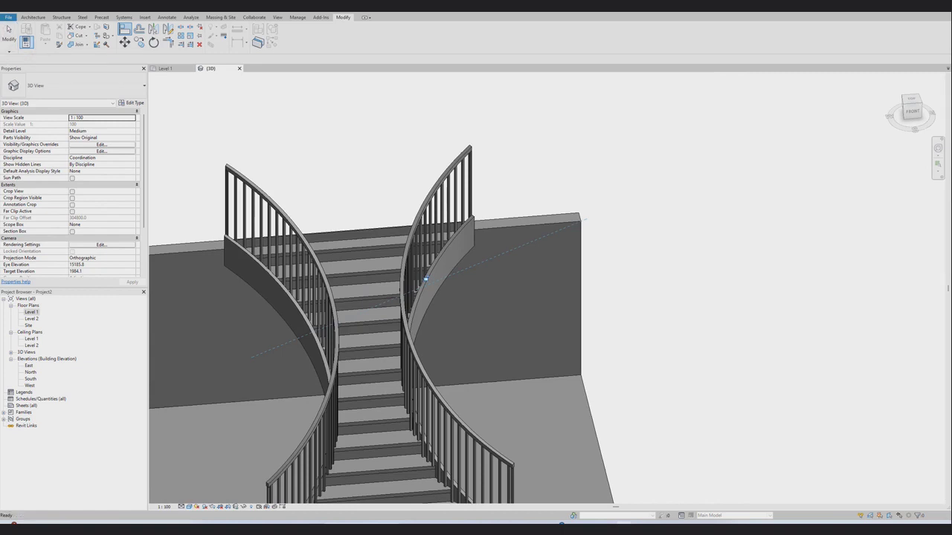
key("z")
key("f")
middle_click_drag(426, 279, 495, 266, "shift")
Zoom and orbit the 3D view to a lower front view of the stair.
scroll(494, 266, "up", 3)
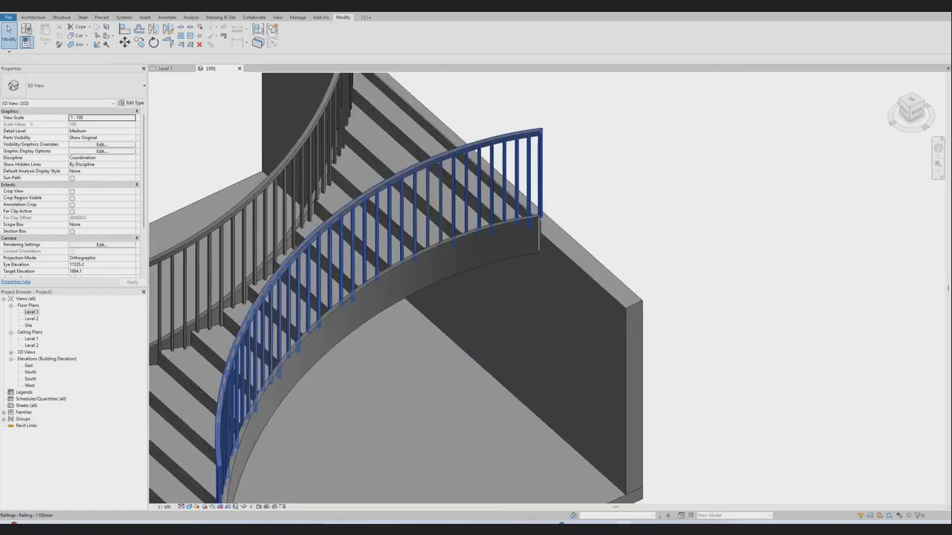
scroll(494, 267, "down", 2)
scroll(494, 266, "down", 3)
scroll(464, 226, "up", 2)
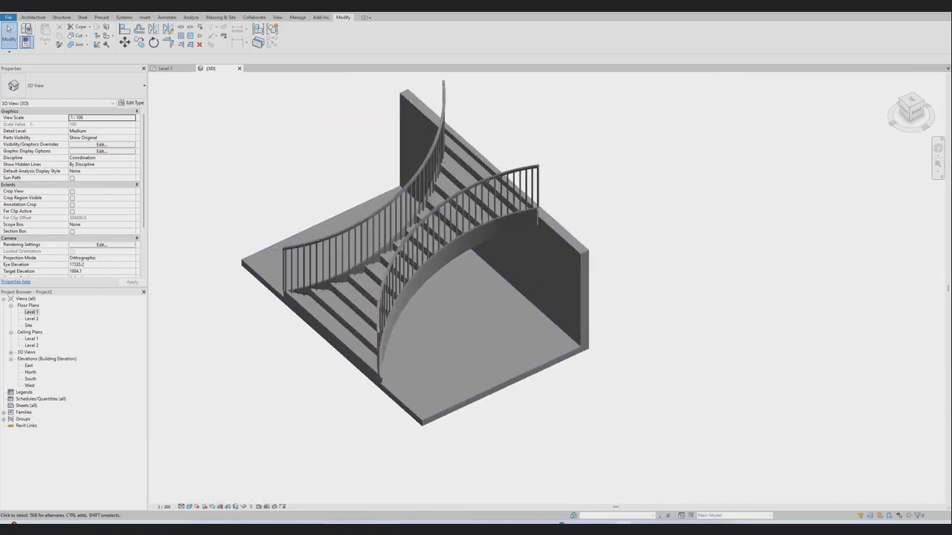
scroll(415, 253, "down", 2)
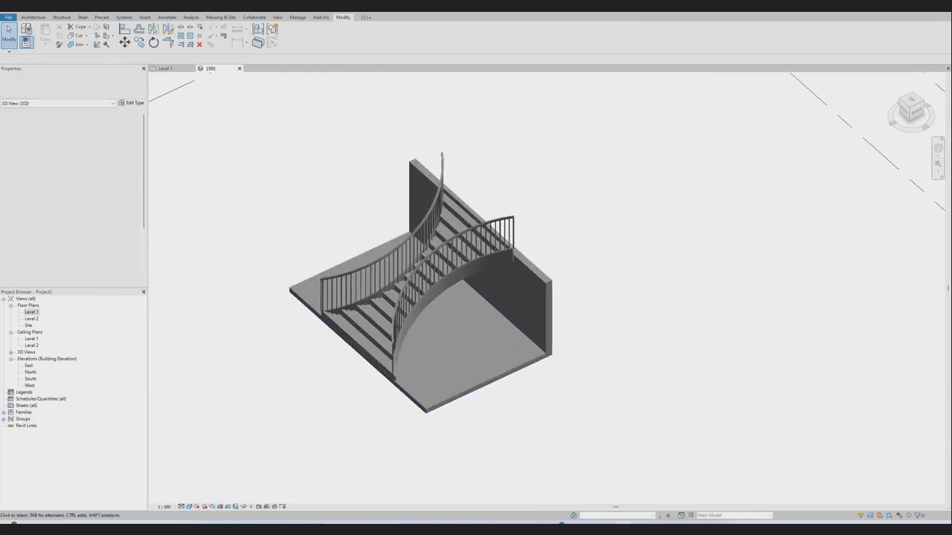
mouse_move(415, 252)
middle_mouse_down("shift")
mouse_move(476, 238)
mouse_move(449, 476)
middle_mouse_up("shift")
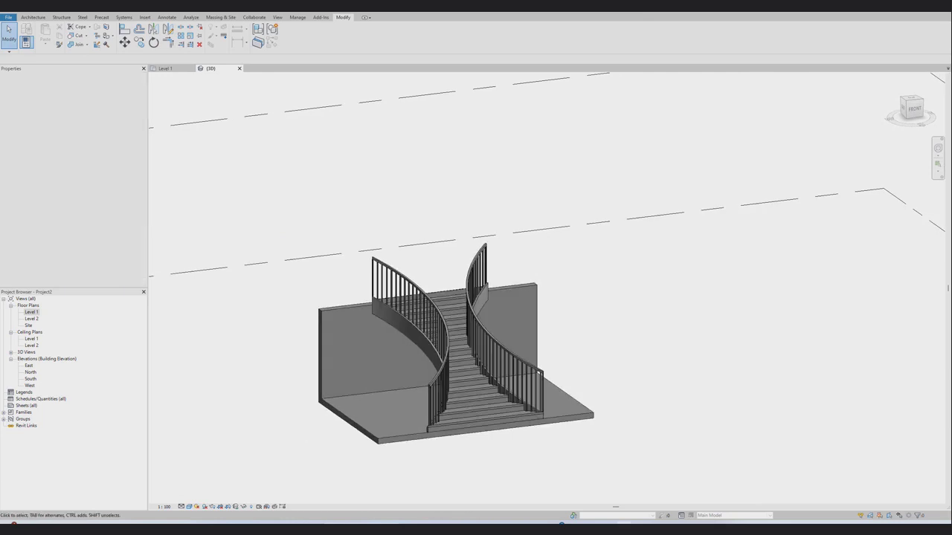
scroll(448, 476, "up", 2)
scroll(677, 307, "up", 1)
scroll(677, 307, "down", 2)
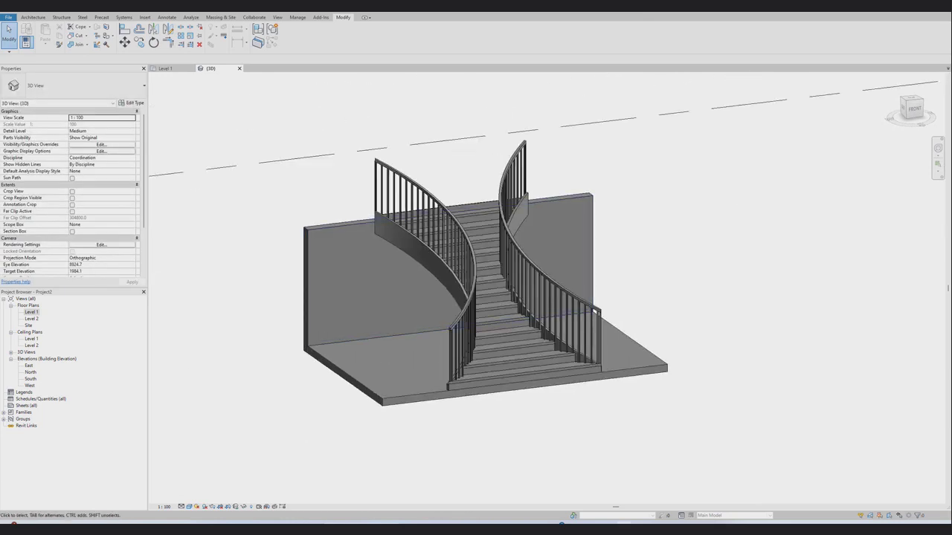
Adjust the view slightly and select the Assembled Stair, not a railing.
middle_click_drag(461, 223, 413, 205, "shift")
scroll(413, 205, "up", 3)
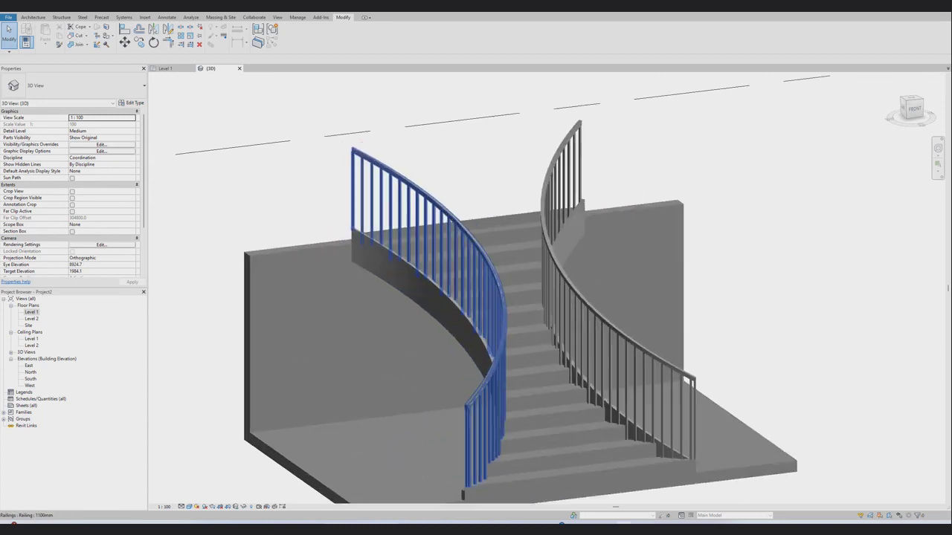
scroll(461, 223, "up", 3)
scroll(461, 223, "down", 3)
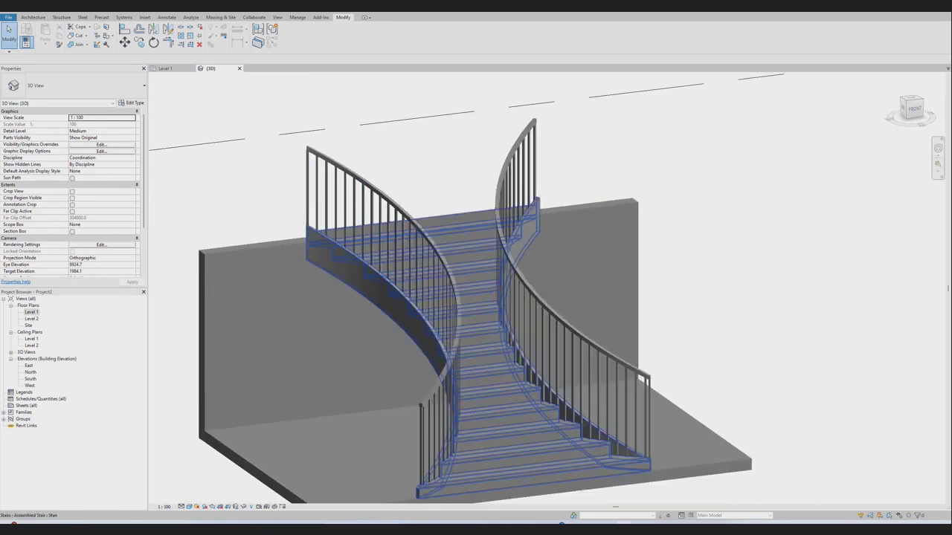
scroll(464, 227, "down", 2)
scroll(464, 226, "up", 2)
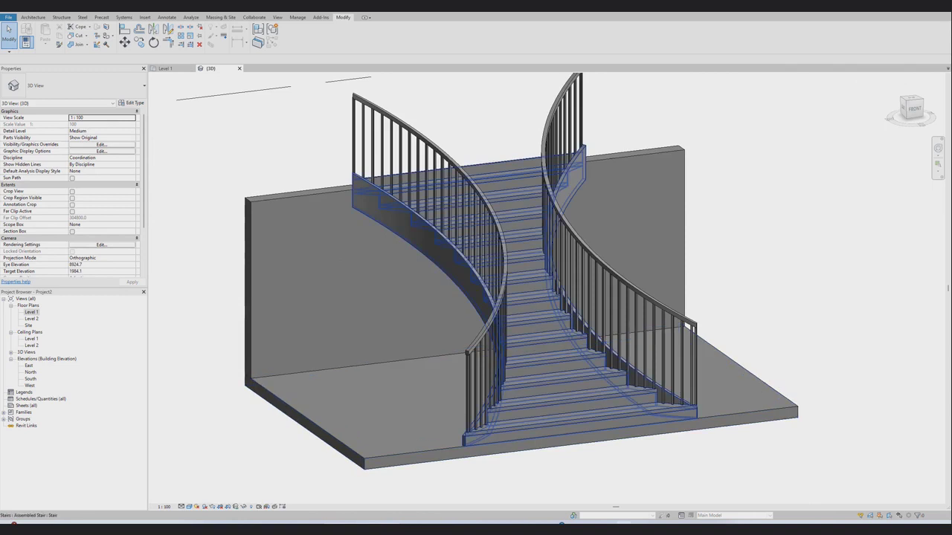
left_click(628, 408)
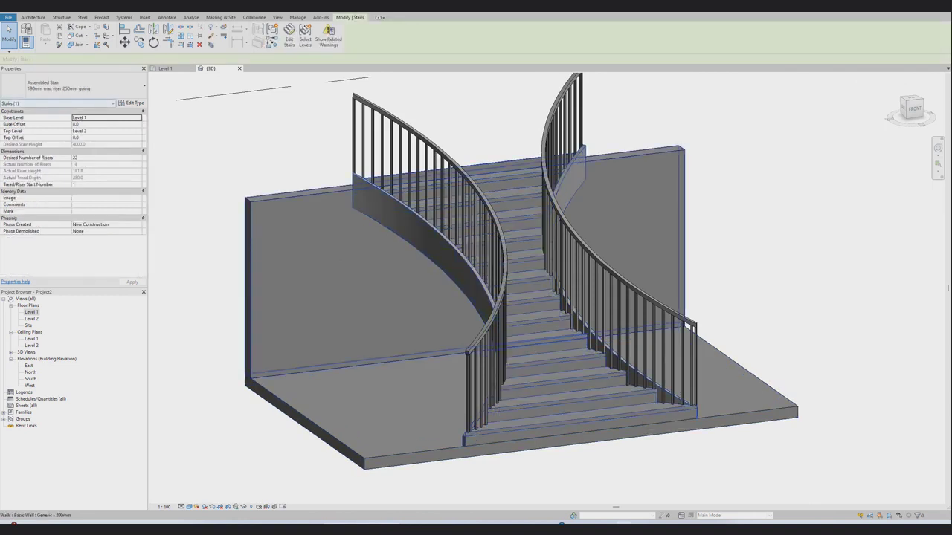
Open the stair type, keep Right Support as Stringer (Closed), and open the 50mm Tread 13mm Riser run type.
left_click(132, 103)
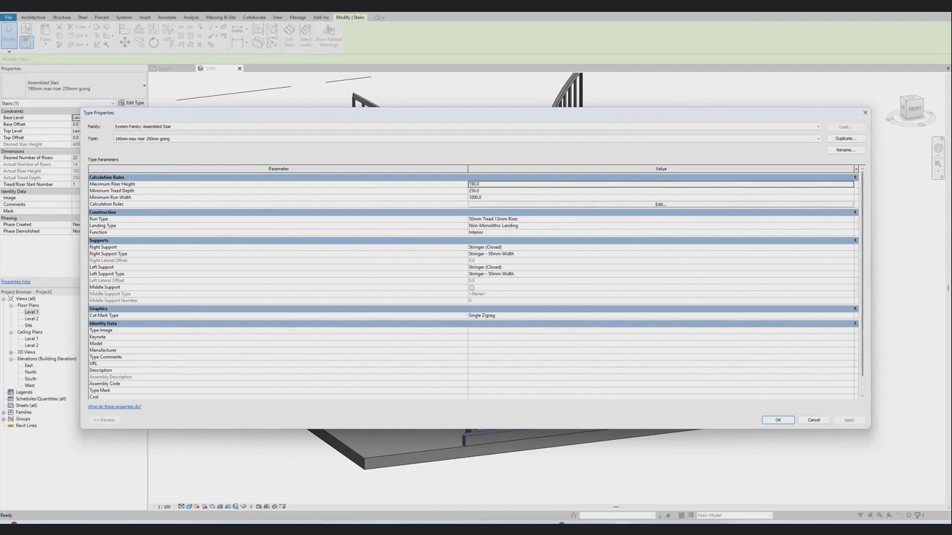
left_click(662, 246)
key("Return")
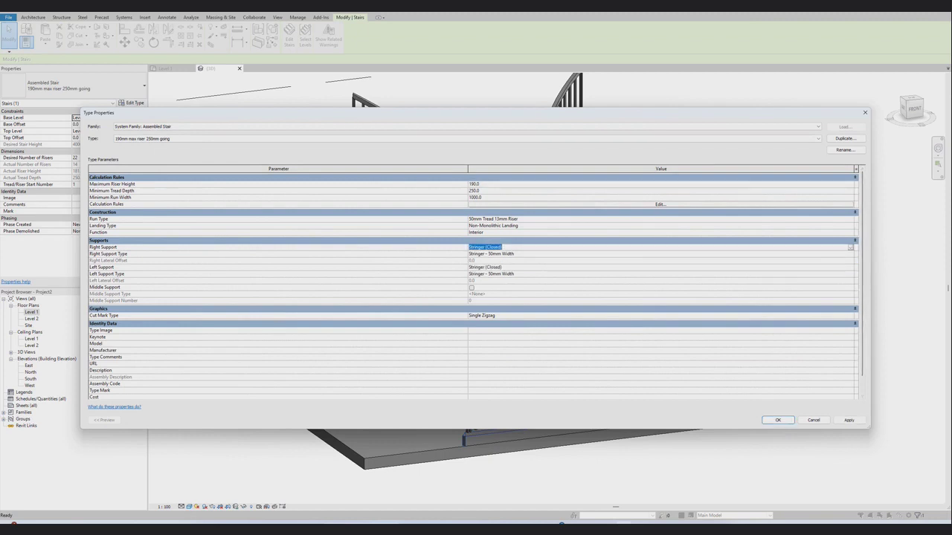
left_click(662, 219)
left_click(850, 219)
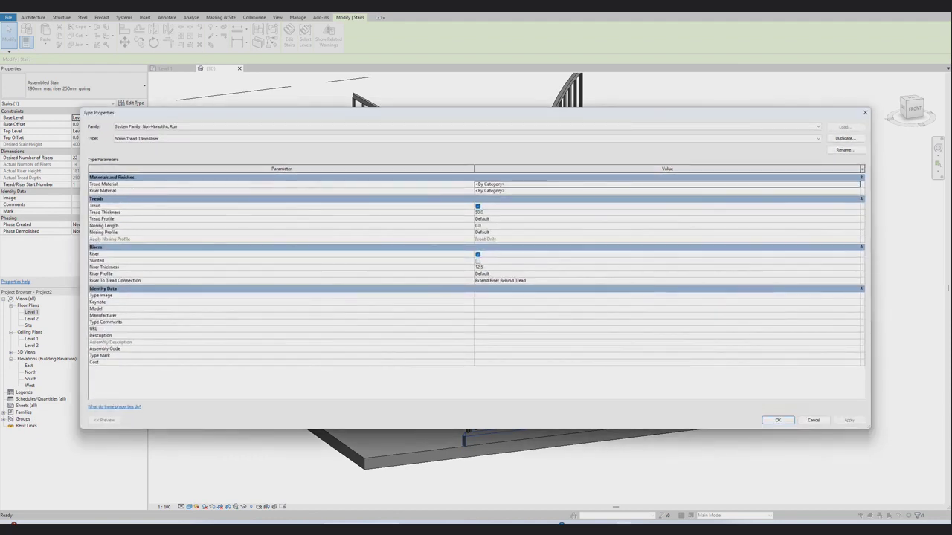
Set tread material to Wood - Stained and riser material to Plywood, Sheathing.
left_click(857, 184)
type("w")
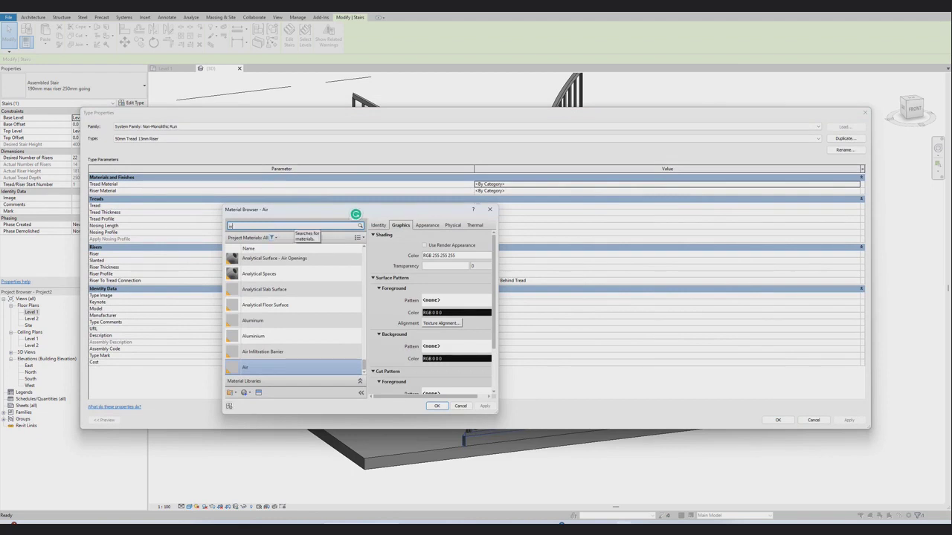
left_click(261, 287)
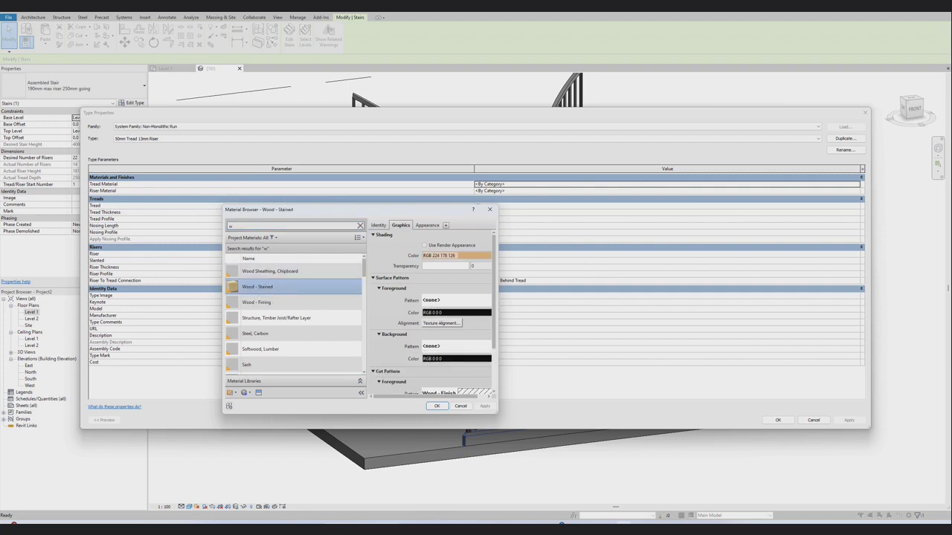
left_click(436, 406)
left_click(855, 190)
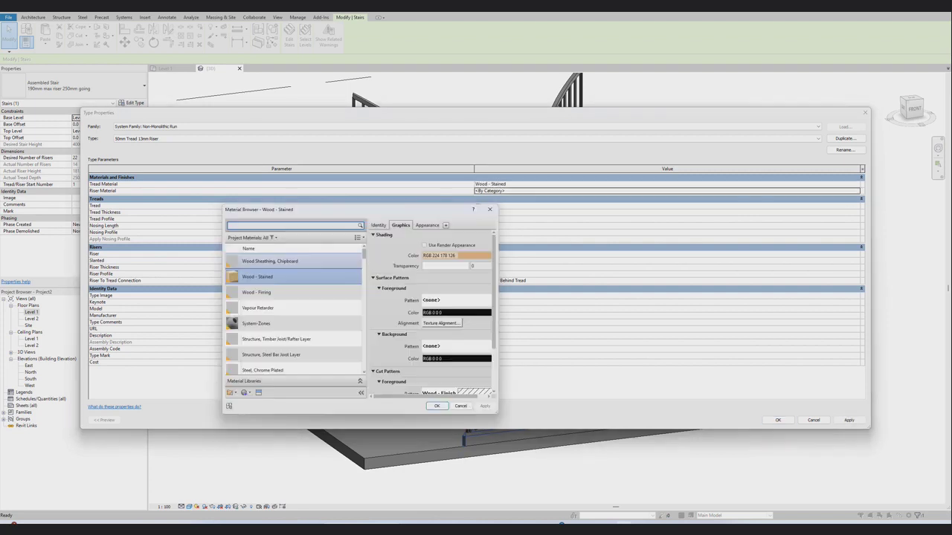
scroll(293, 312, "down", 2)
scroll(294, 312, "down", 3)
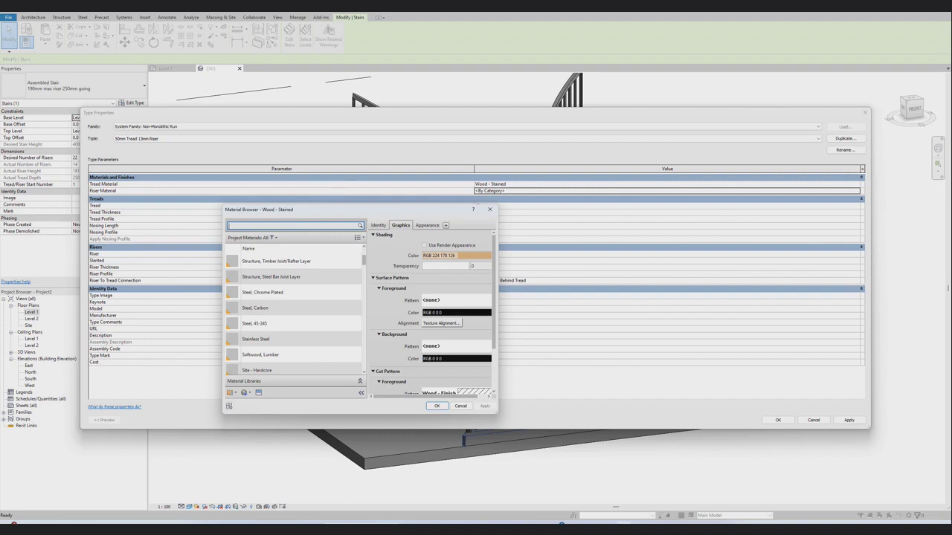
type("woo")
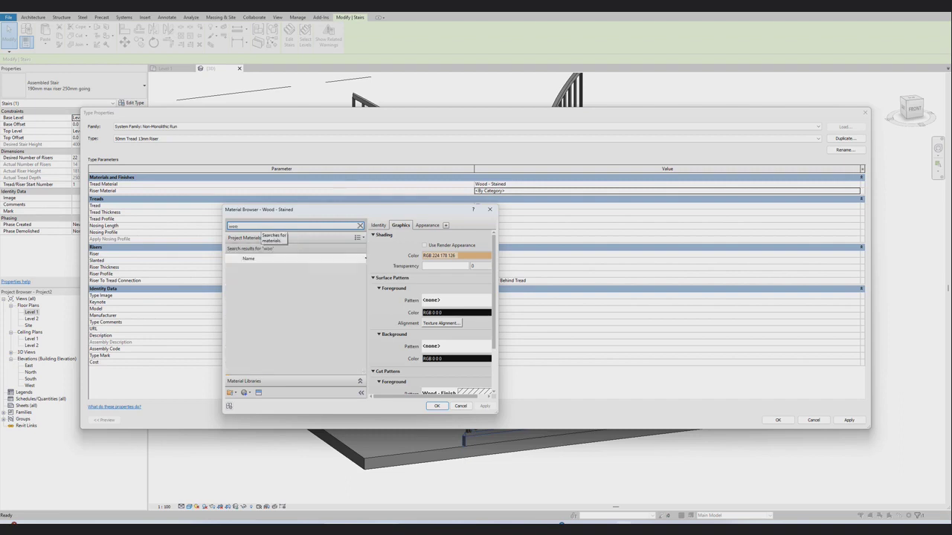
double_click(261, 364)
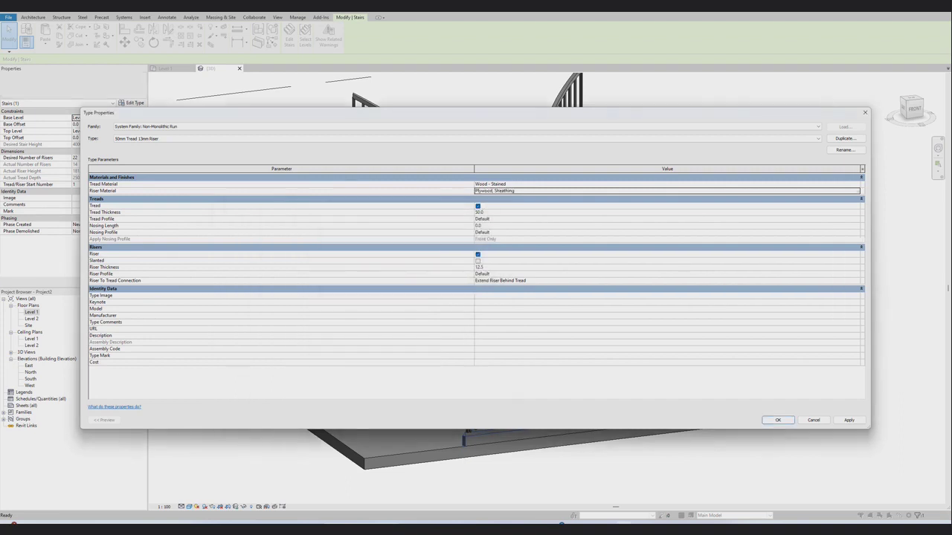
Re-pick the wood material in the Material Browser and close the run and stair type settings.
left_click(855, 183)
scroll(294, 312, "down", 3)
scroll(293, 313, "down", 2)
type("wood")
left_click(261, 365)
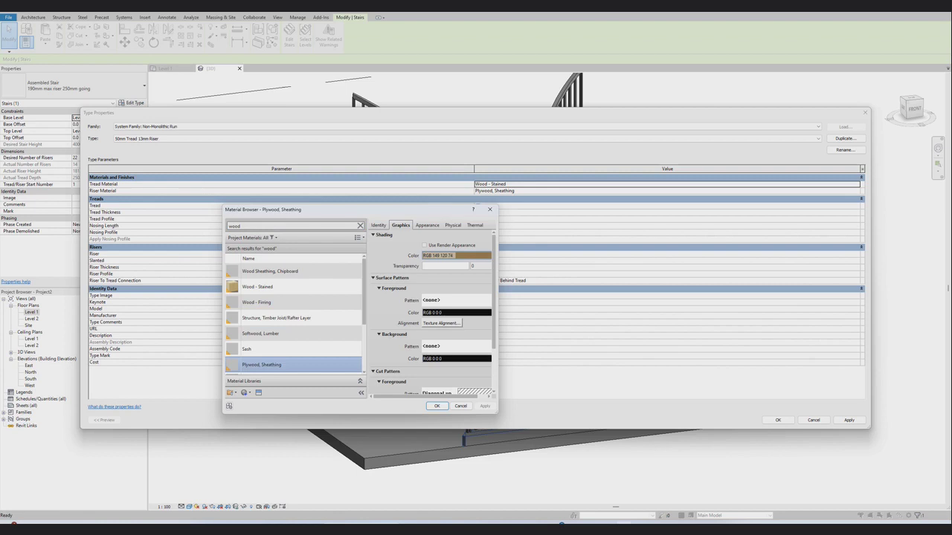
key("Return")
key("Return")
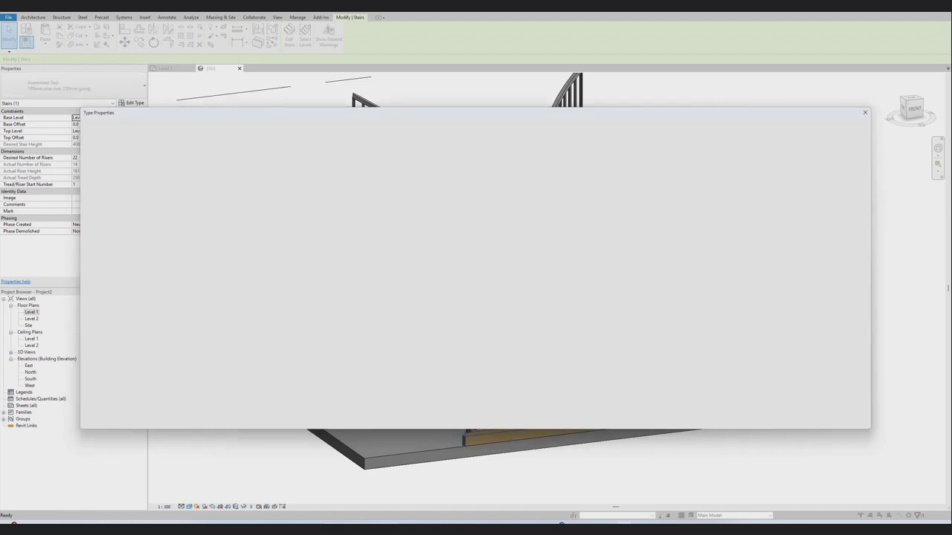
key("Return")
Open the right railing's type properties, keeping its Angled Joins and Tangent Joins settings.
left_click(512, 233)
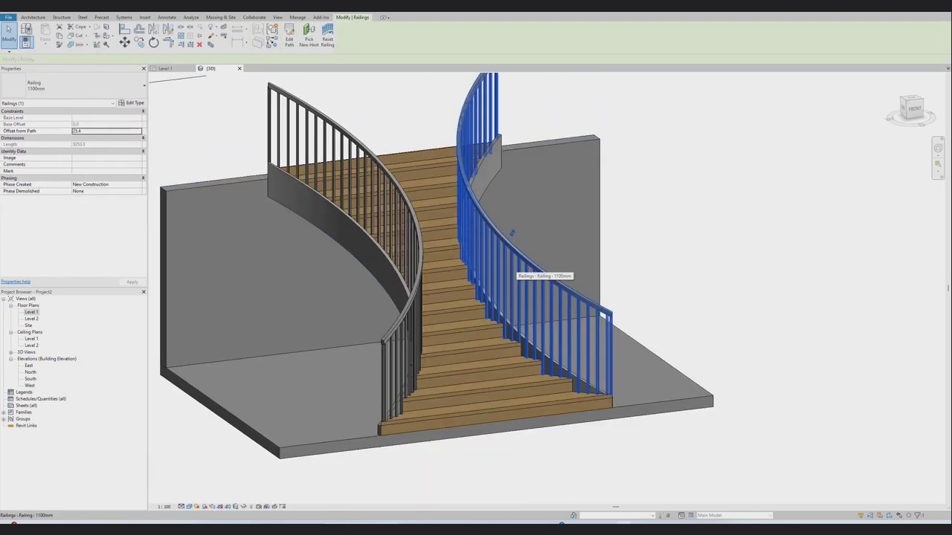
left_click(133, 102)
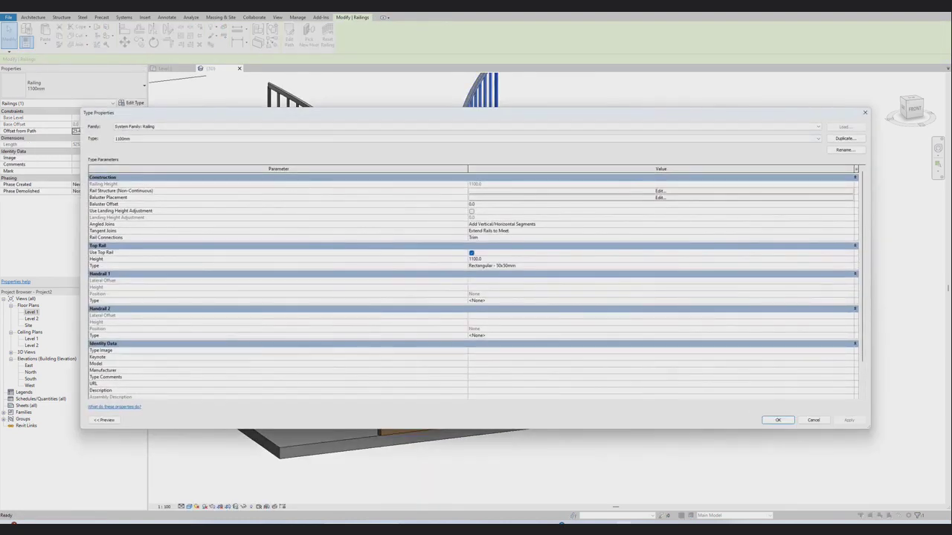
left_click(502, 224)
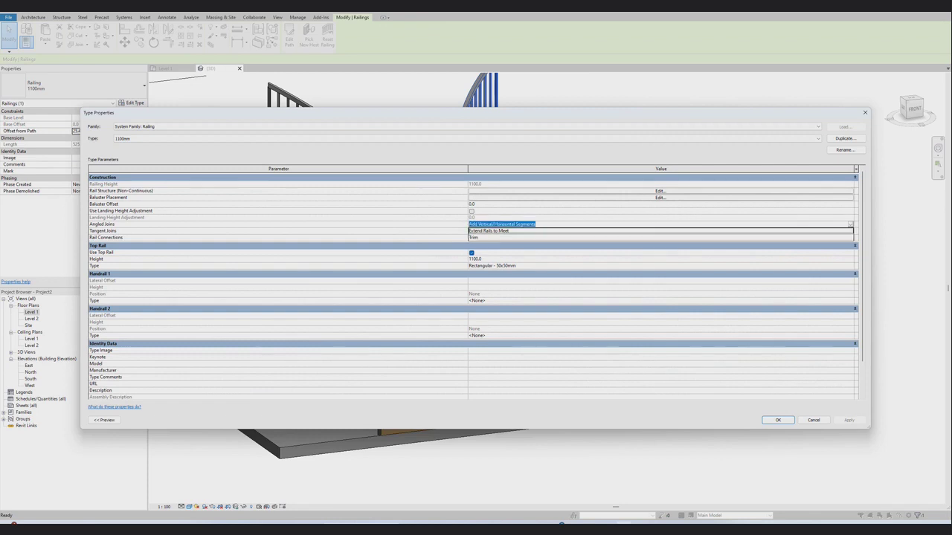
left_click(502, 230)
left_click(489, 231)
left_click(489, 244)
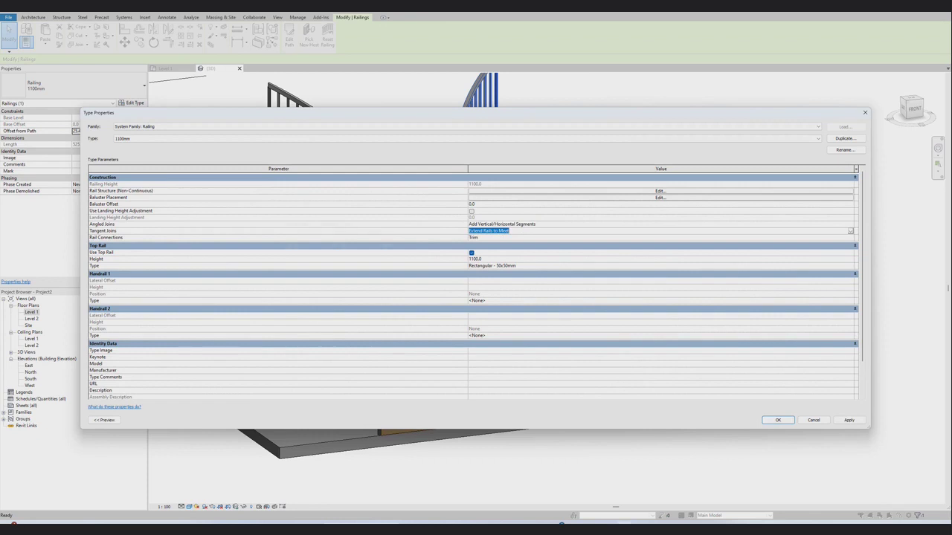
Enable Use Landing Height Adjustment and edit Handrail 1 type Pipe - Wall Mount.
left_click(471, 211)
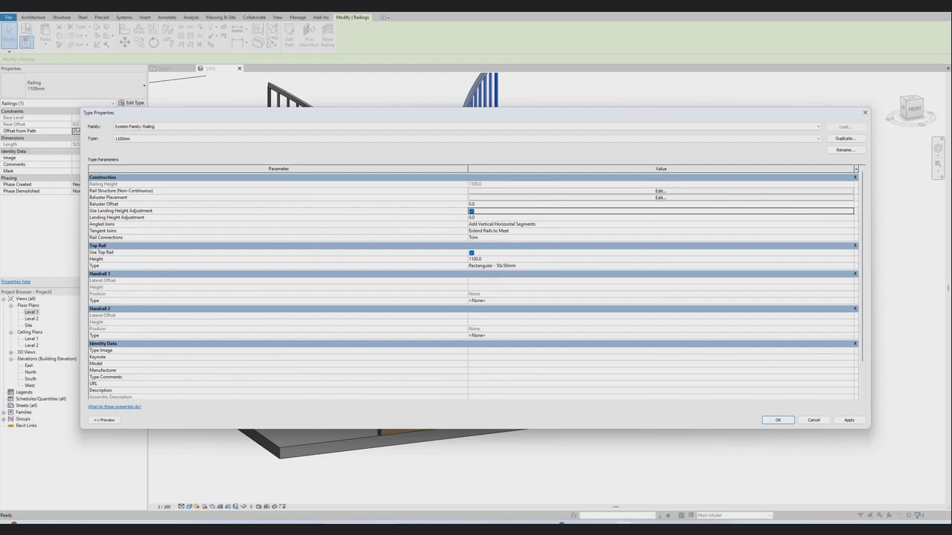
left_click(476, 301)
left_click(852, 300)
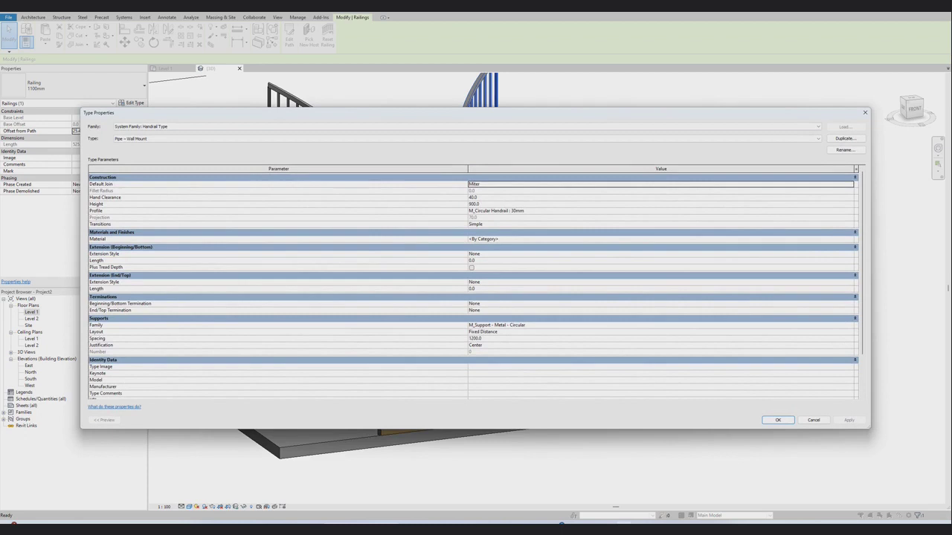
Set the Pipe - Wall Mount handrail material to Metal Stud Layer.
left_click(483, 238)
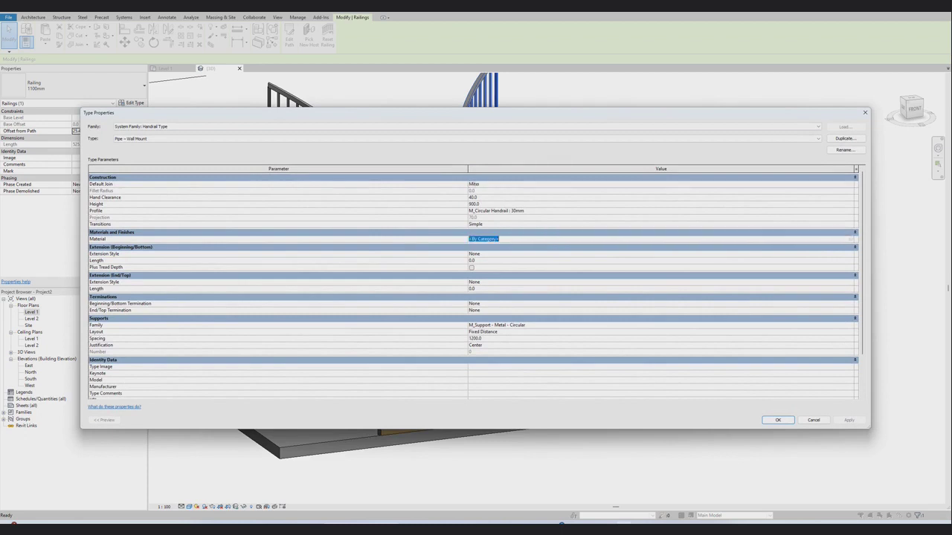
left_click(851, 238)
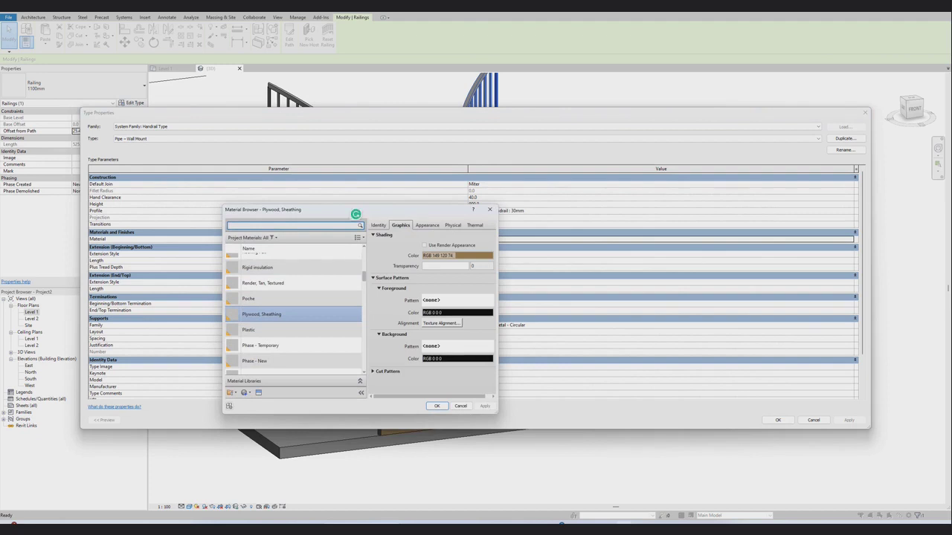
type("m")
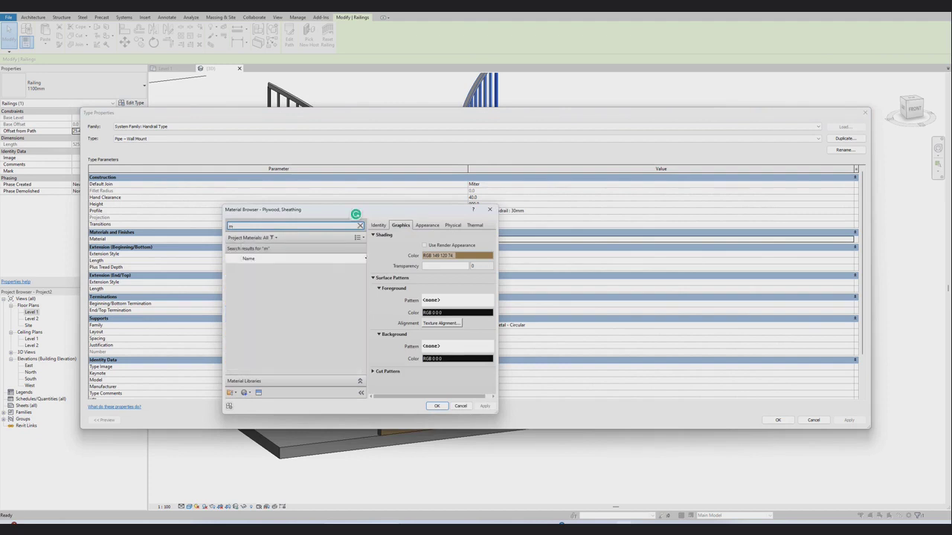
type("et")
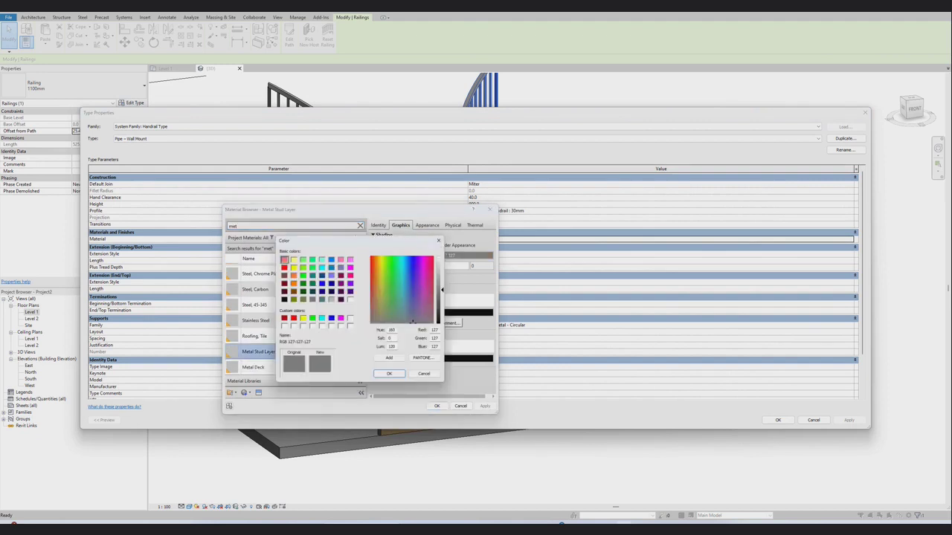
left_click(437, 405)
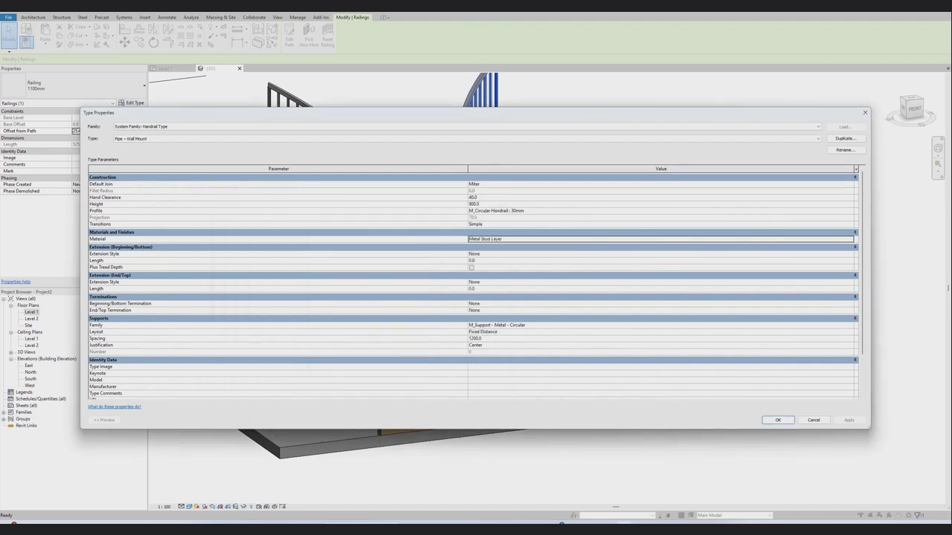
Keep the handrail Extension Style at None and confirm the handrail and railing types.
left_click(497, 325)
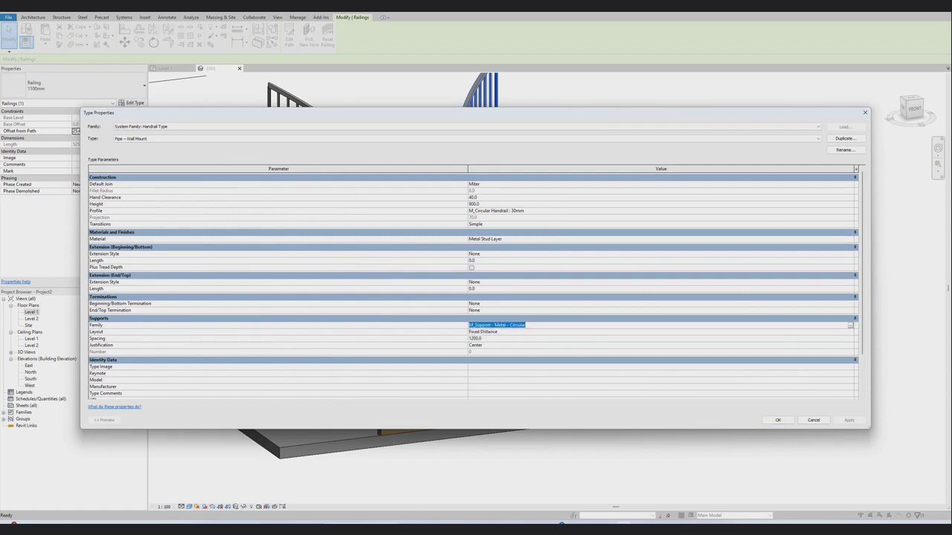
left_click(474, 282)
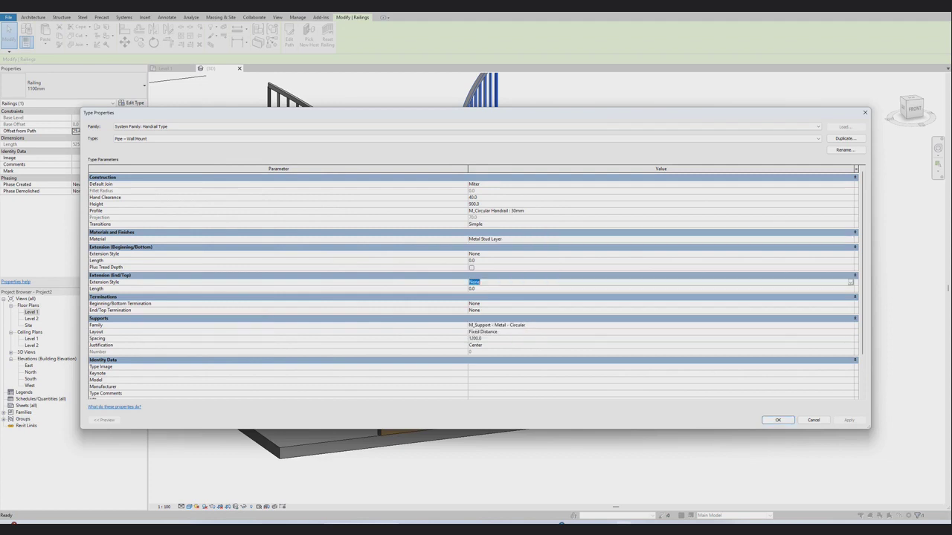
left_click(850, 283)
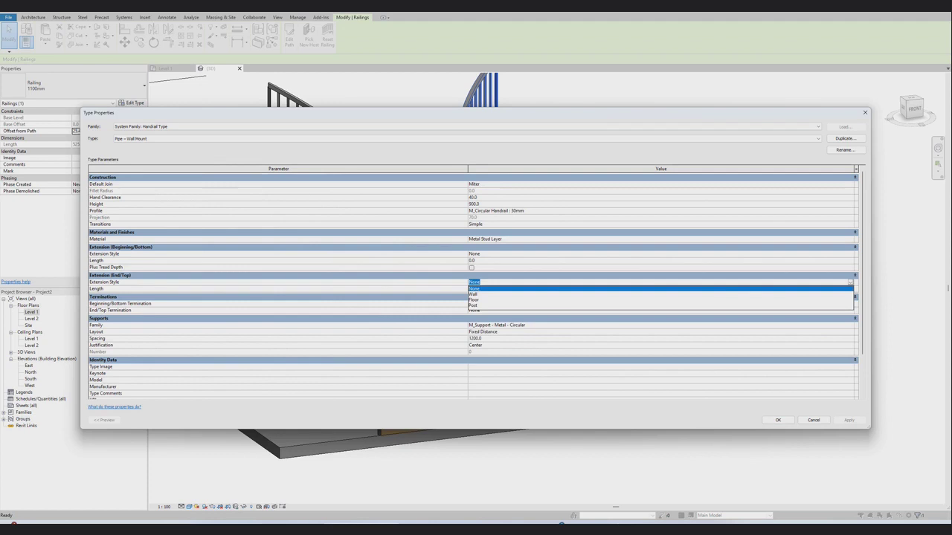
key("Return")
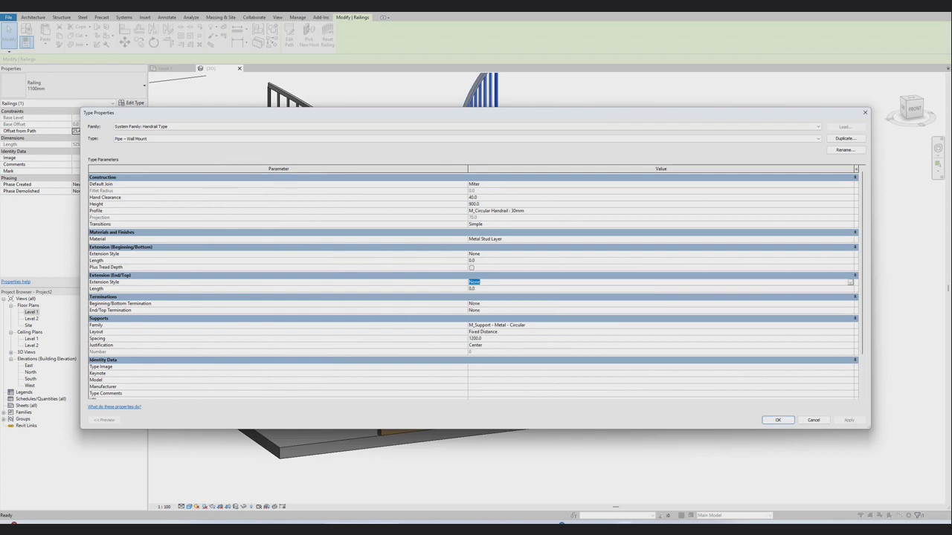
key("Return")
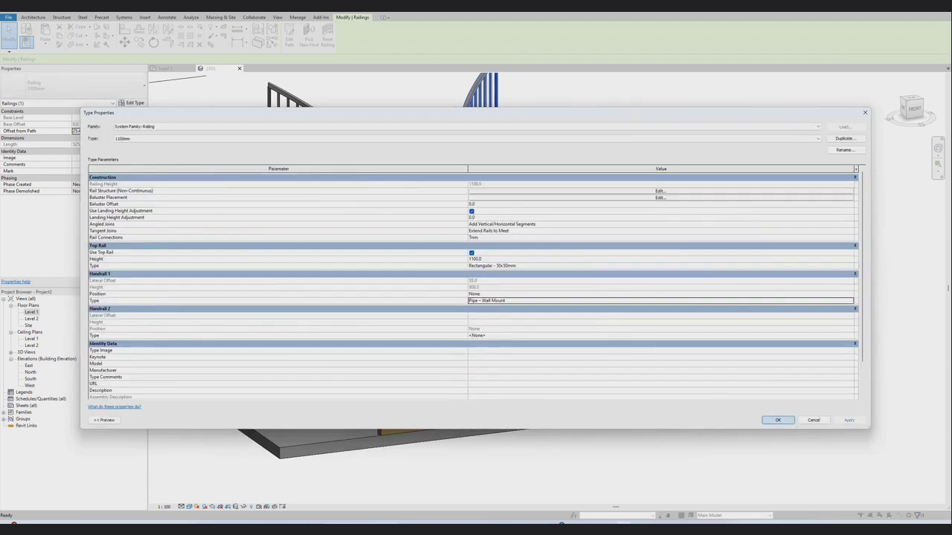
key("Return")
Deselect the railing, zoom the 3D view, and open the curved stair's type properties.
key("Escape")
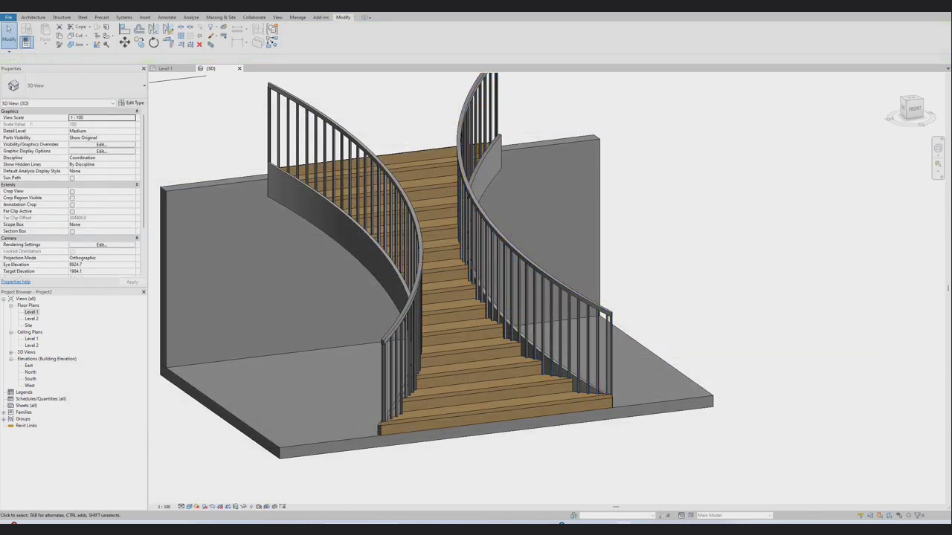
scroll(536, 461, "up", 4)
scroll(543, 446, "down", 2)
scroll(476, 328, "down", 2)
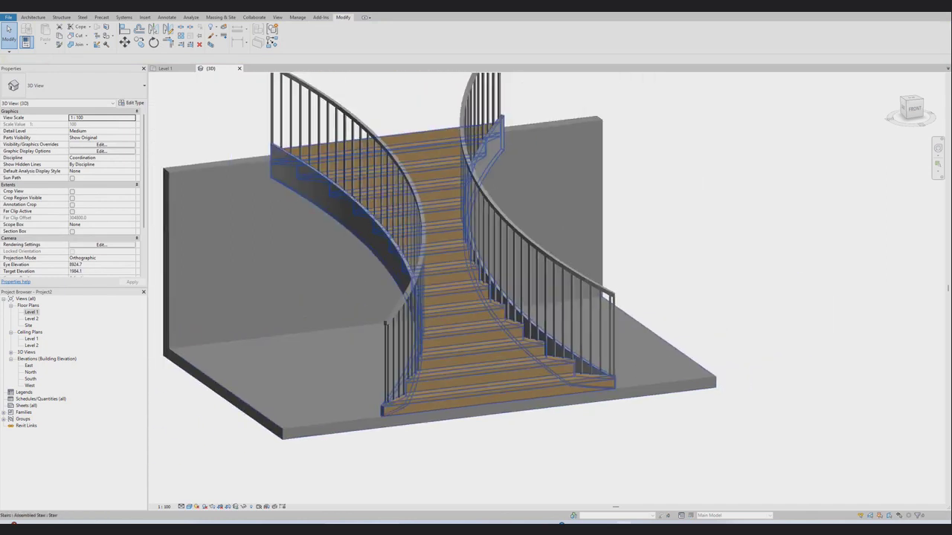
scroll(476, 328, "down", 1)
scroll(476, 327, "up", 2)
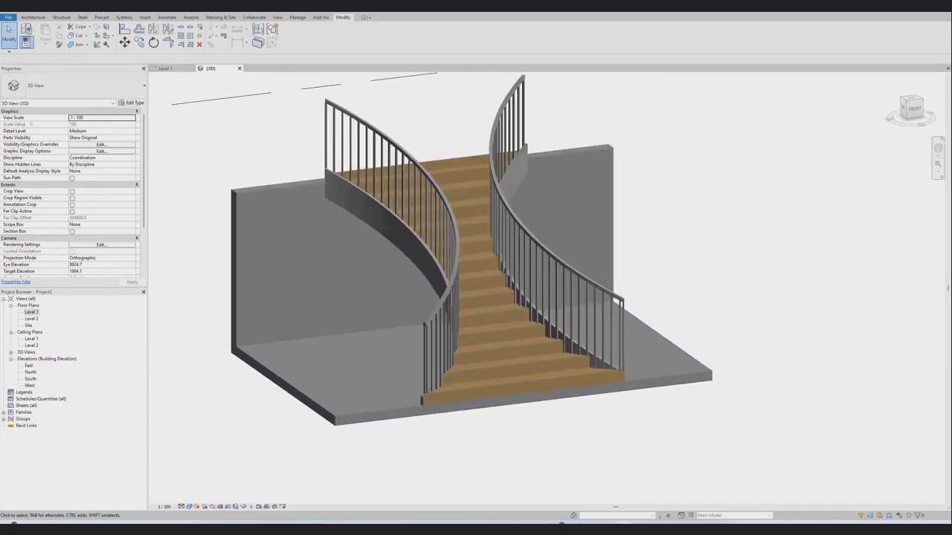
scroll(476, 327, "up", 1)
scroll(476, 327, "up", 1)
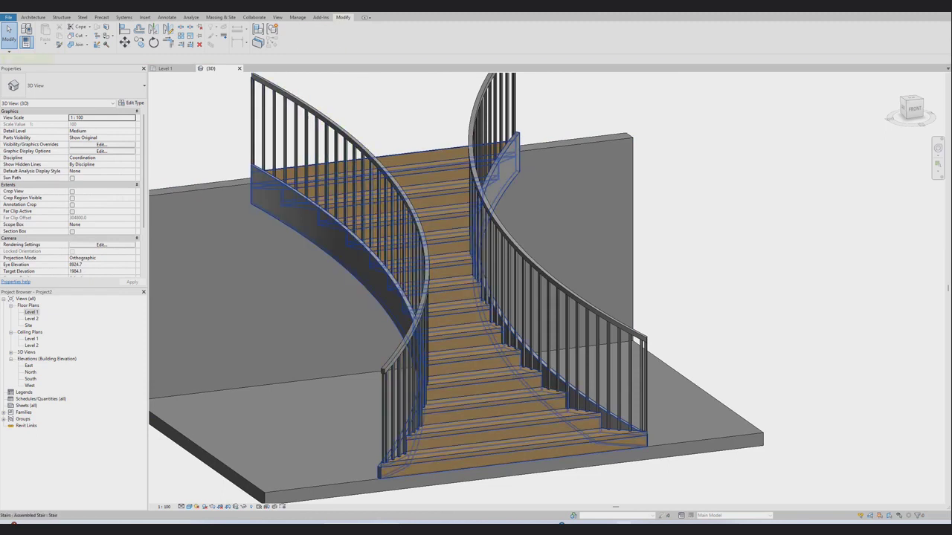
left_click(476, 328)
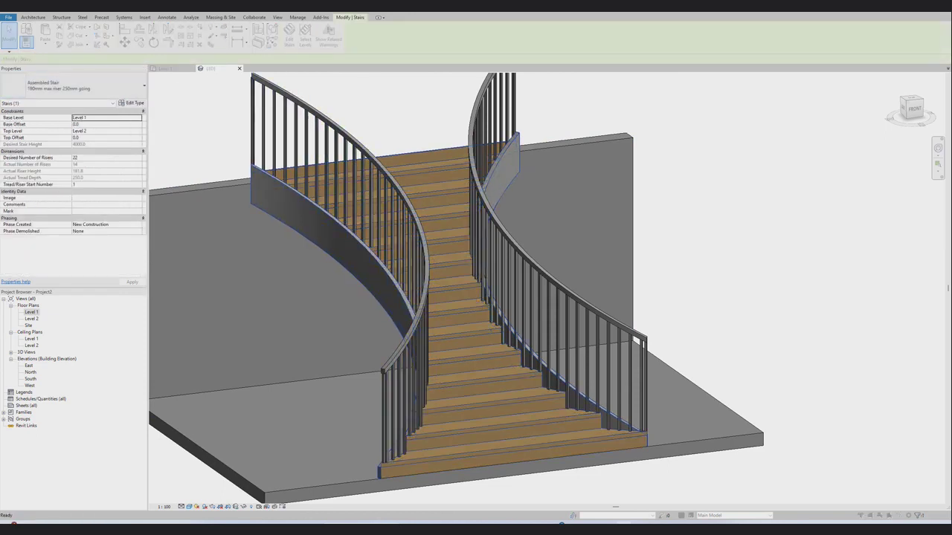
left_click(132, 102)
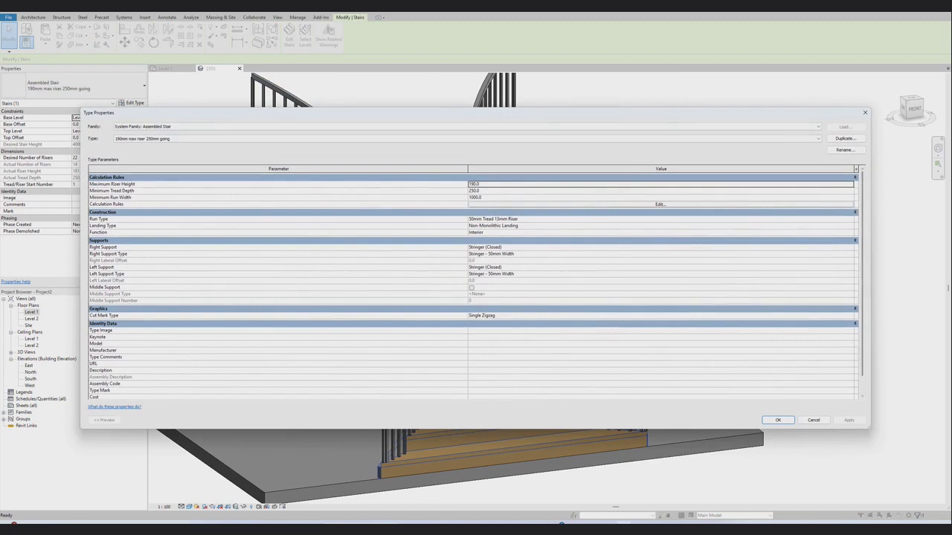
Set the Stringer - 50mm Width material to Oak Flooring using the Wood filter.
left_click(661, 254)
left_click(850, 254)
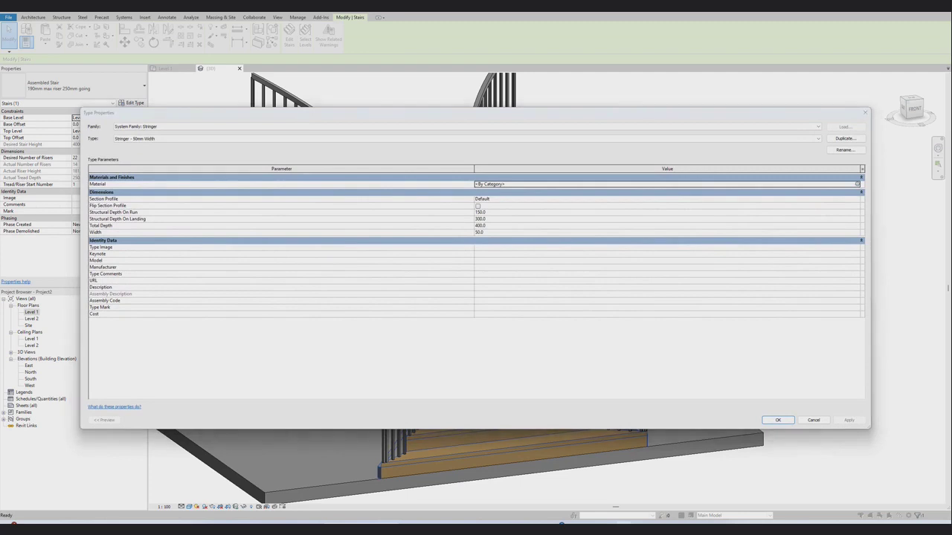
left_click(859, 184)
scroll(294, 312, "down", 1)
scroll(293, 312, "up", 1)
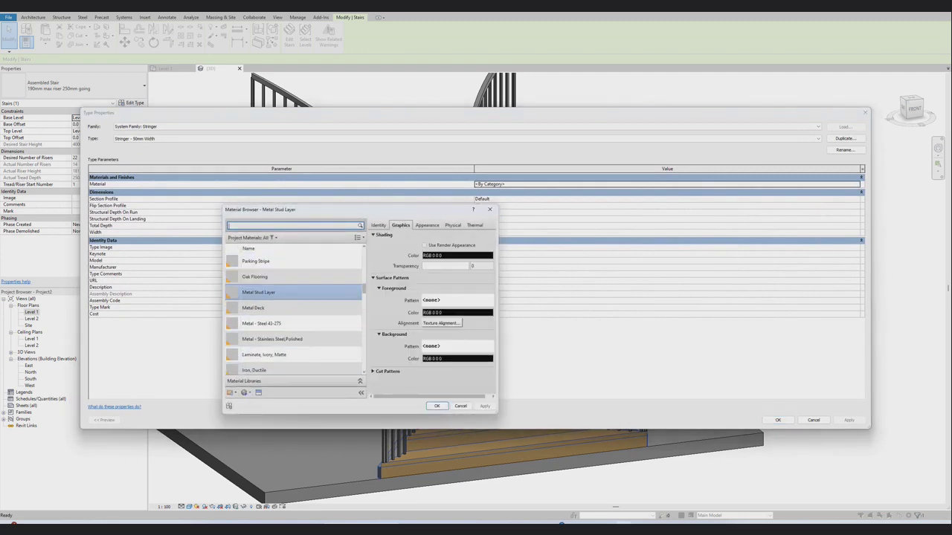
left_click(273, 238)
left_click(257, 353)
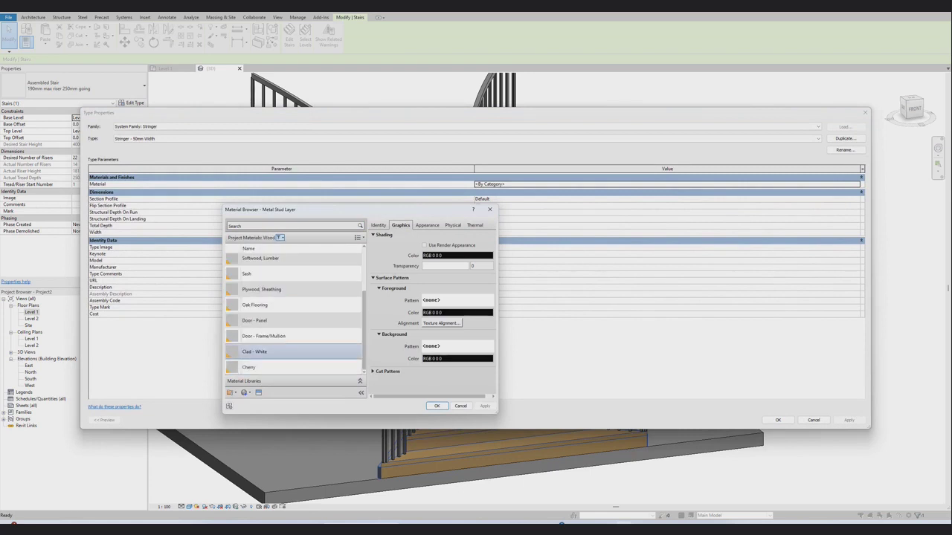
left_click(255, 305)
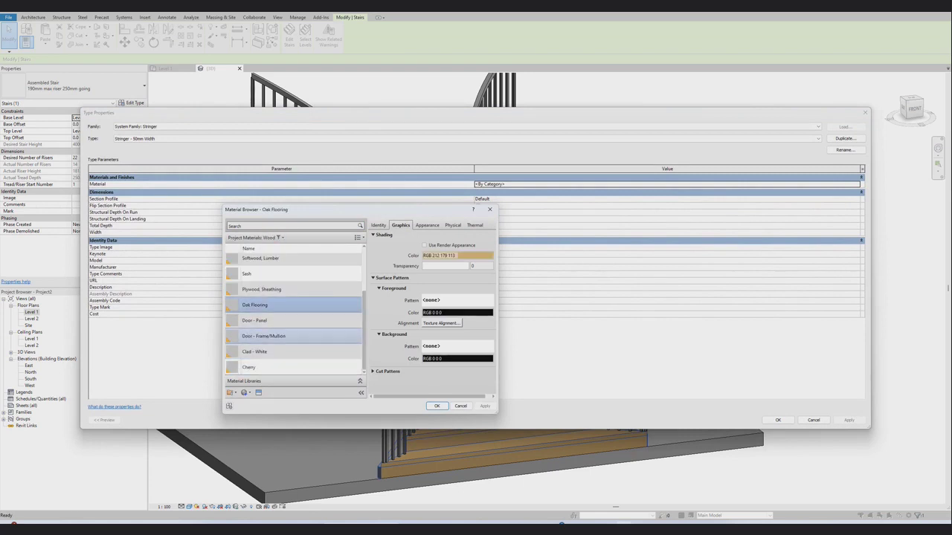
key("Return")
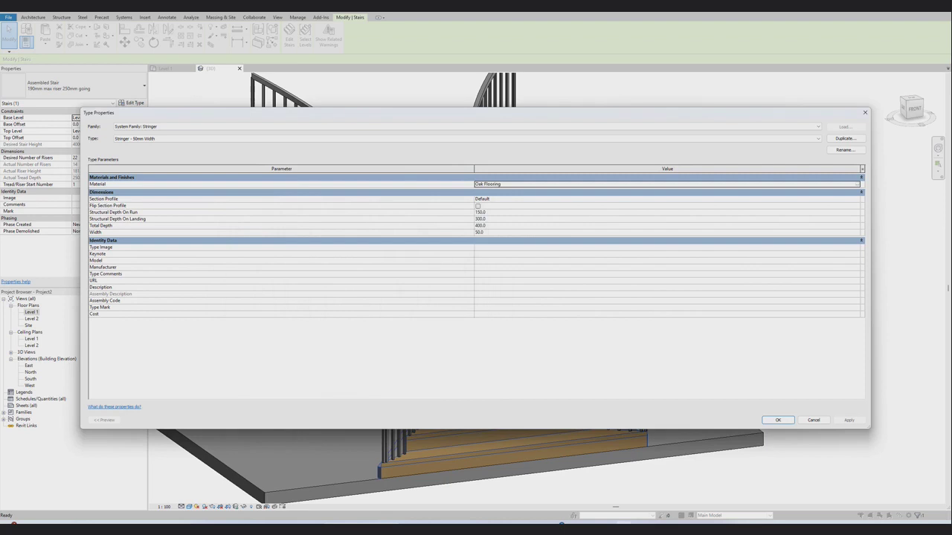
key("Return")
Keep the stringer section profile at Default and apply the stair type changes.
left_click(665, 199)
left_click(856, 198)
left_click(521, 206)
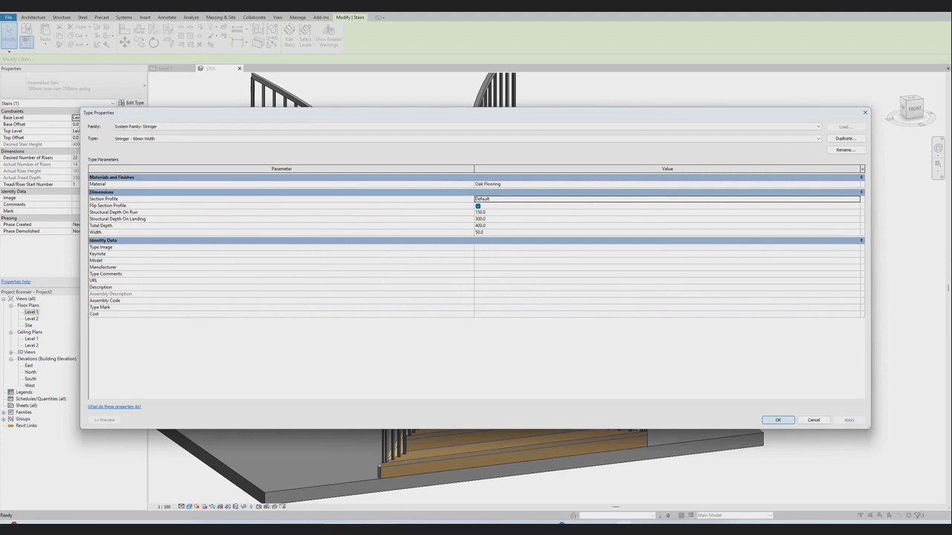
left_click(778, 420)
left_click(778, 420)
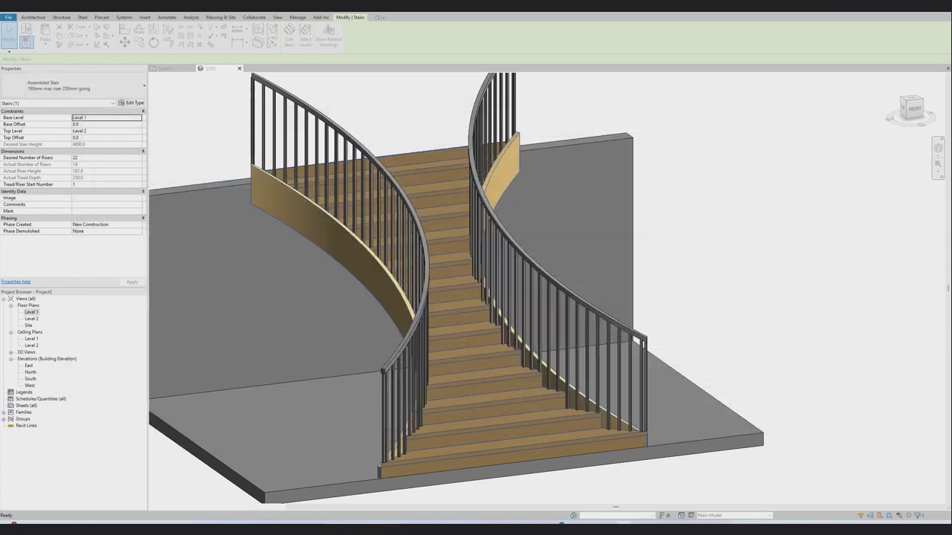
key("Escape")
scroll(476, 290, "up", 3)
scroll(476, 290, "down", 4)
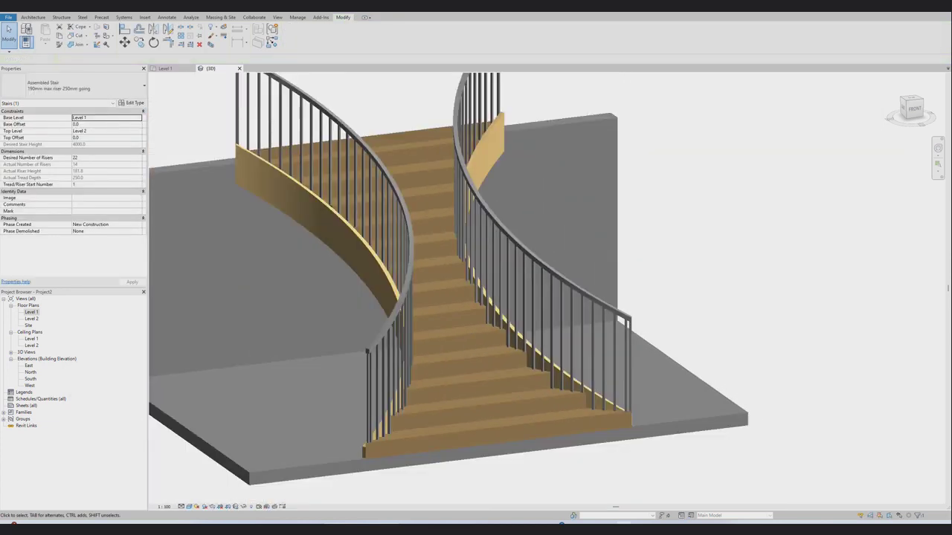
scroll(696, 302, "up", 1)
scroll(696, 302, "up", 1)
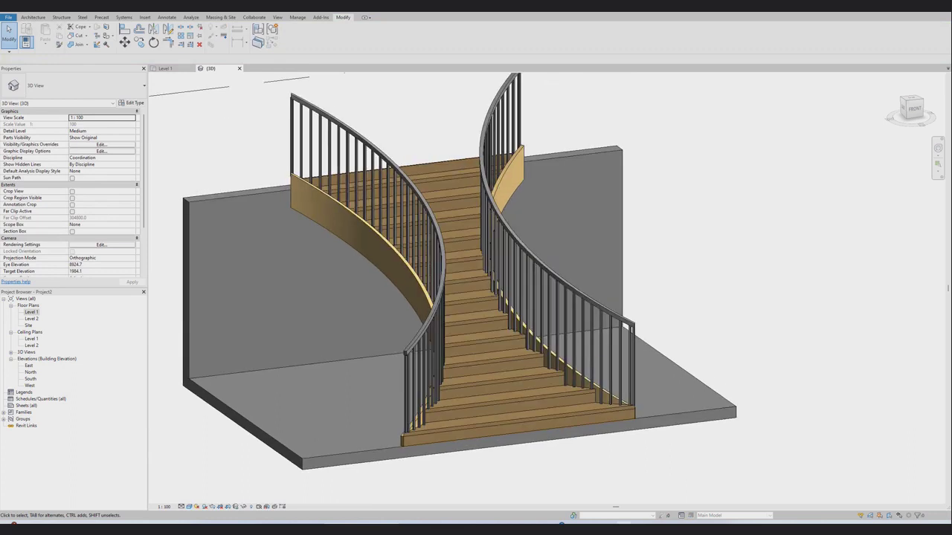
scroll(457, 401, "down", 1)
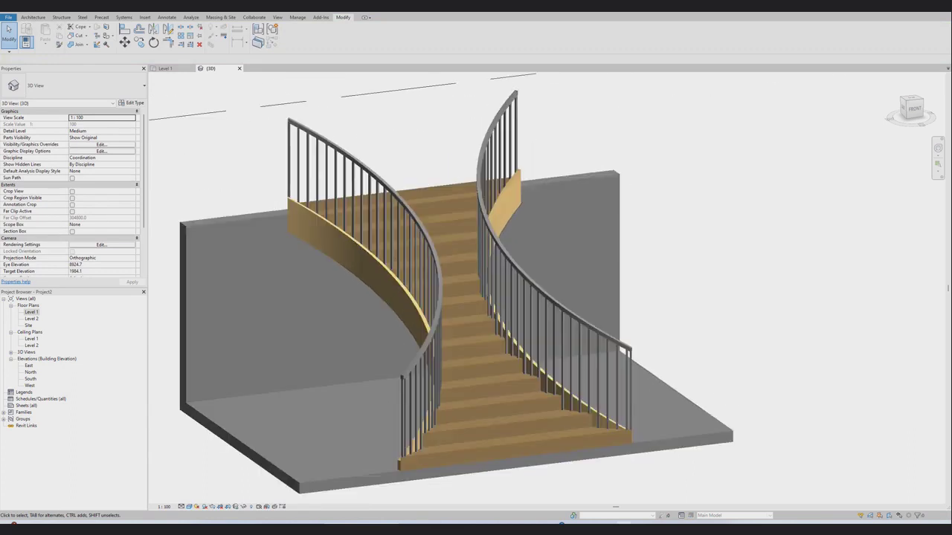
scroll(634, 422, "up", 2)
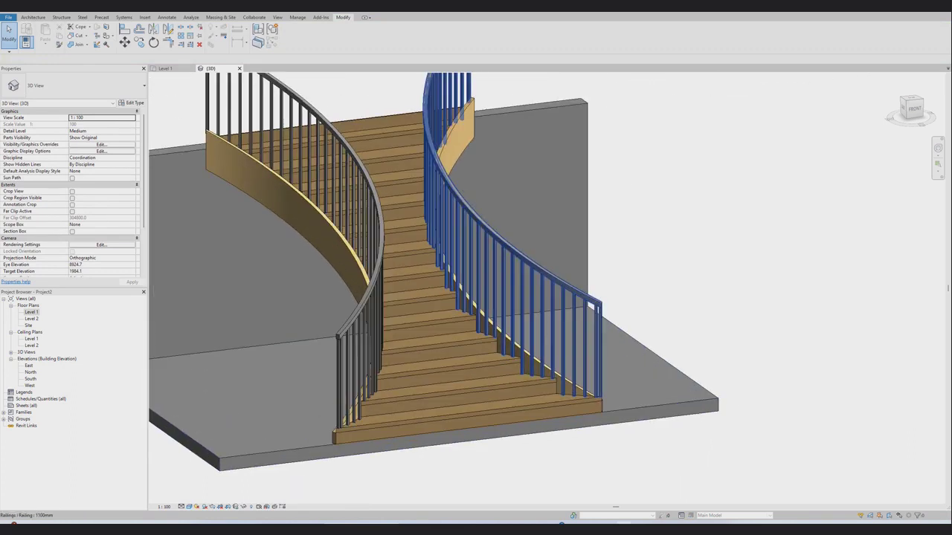
Change the right-hand stair railing to the Glass Panel - Bottom Fill type.
left_click(485, 212)
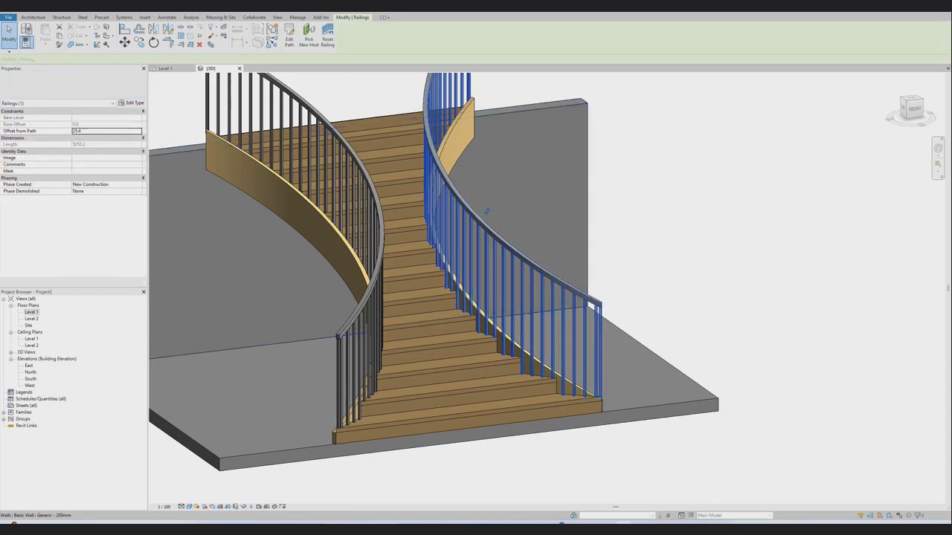
left_click(75, 86)
key("Escape")
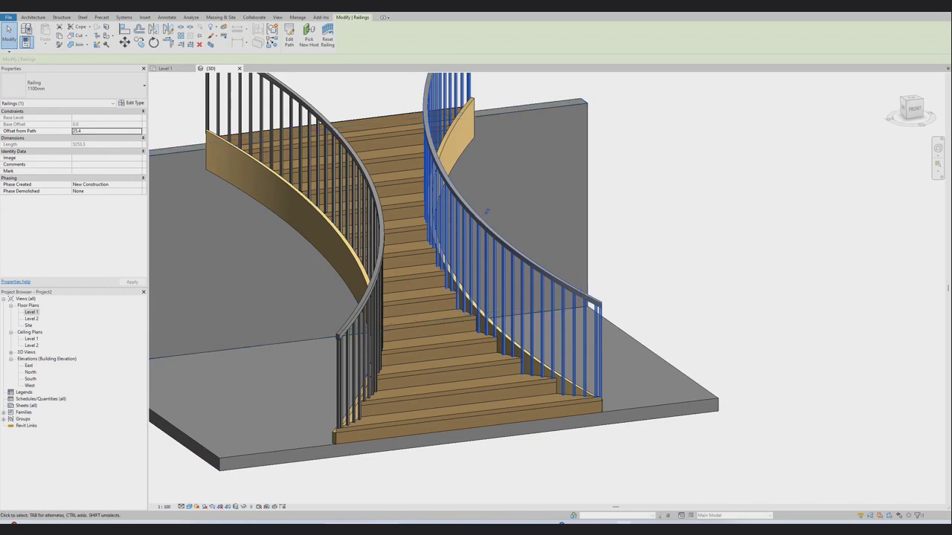
left_click(74, 85)
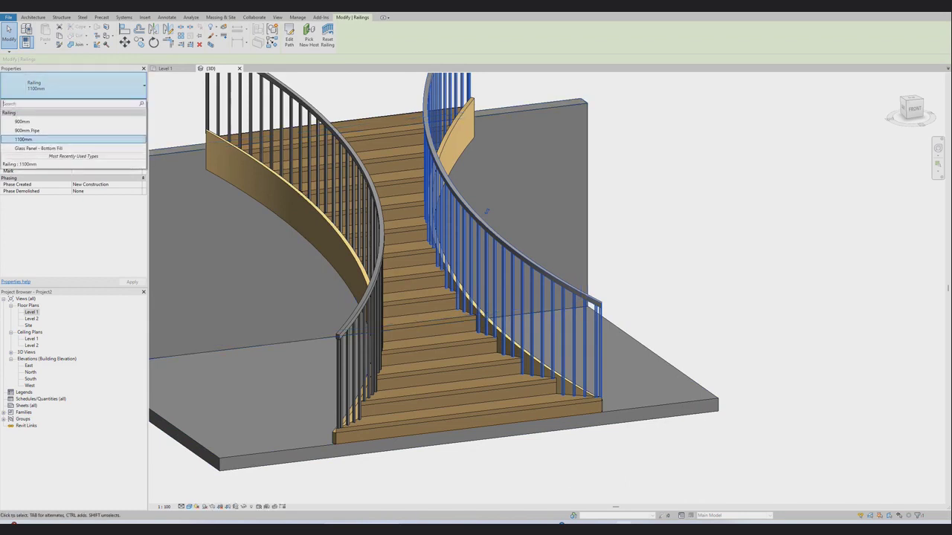
key("Return")
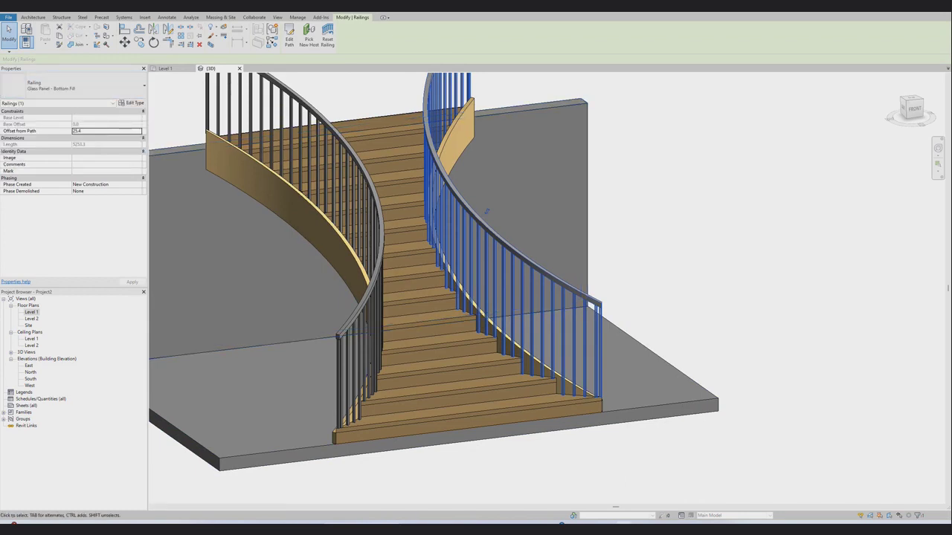
key("Escape")
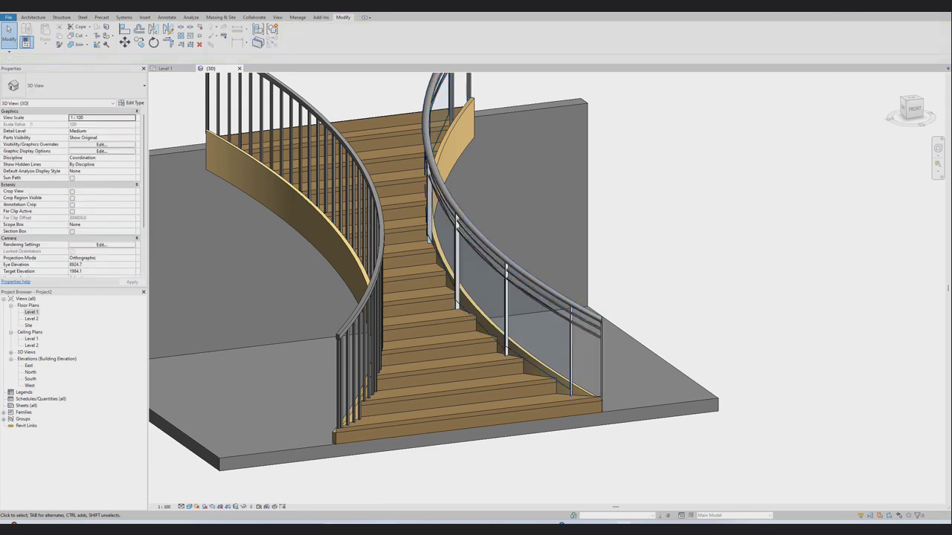
scroll(487, 219, "down", 3)
scroll(478, 251, "up", 2)
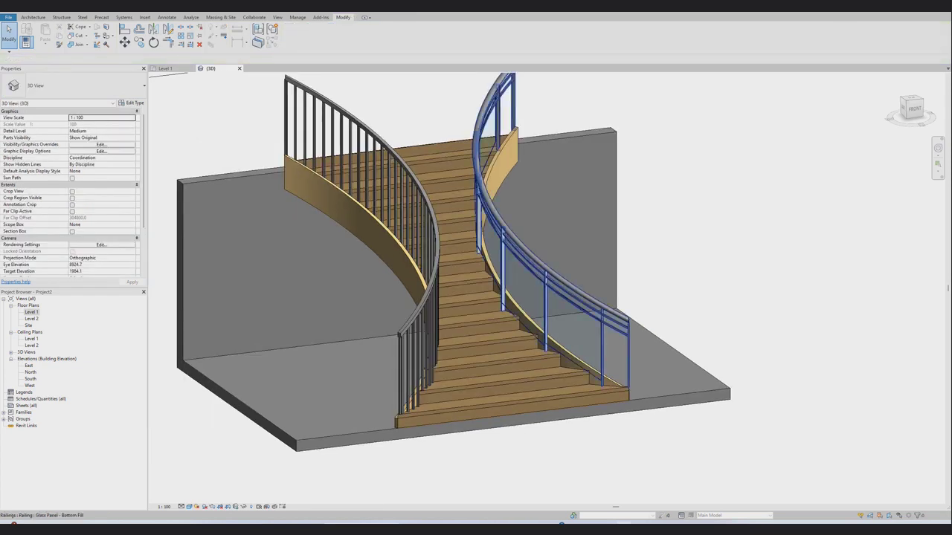
scroll(588, 342, "up", 2)
Change the left-hand stair railing to Glass Panel - Bottom Fill as well.
left_click(408, 272)
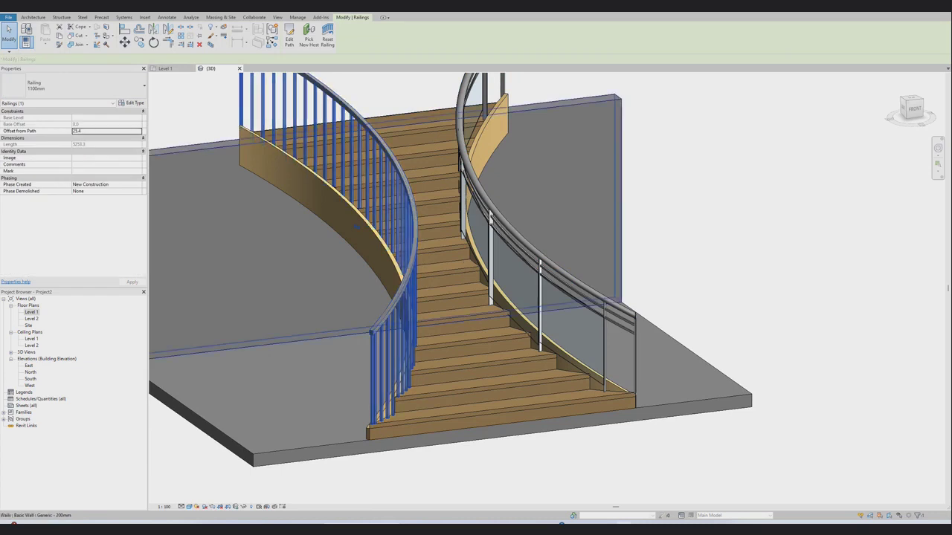
left_click(74, 86)
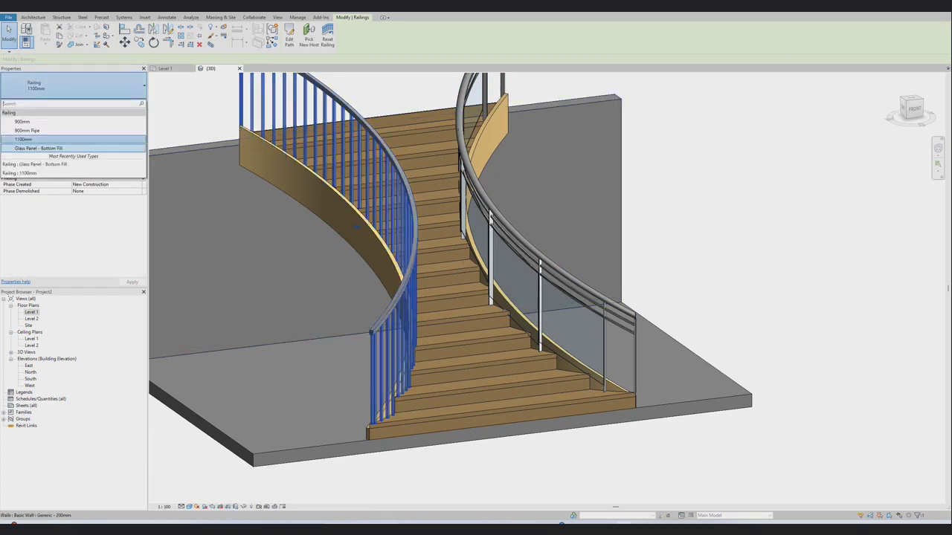
left_click(37, 148)
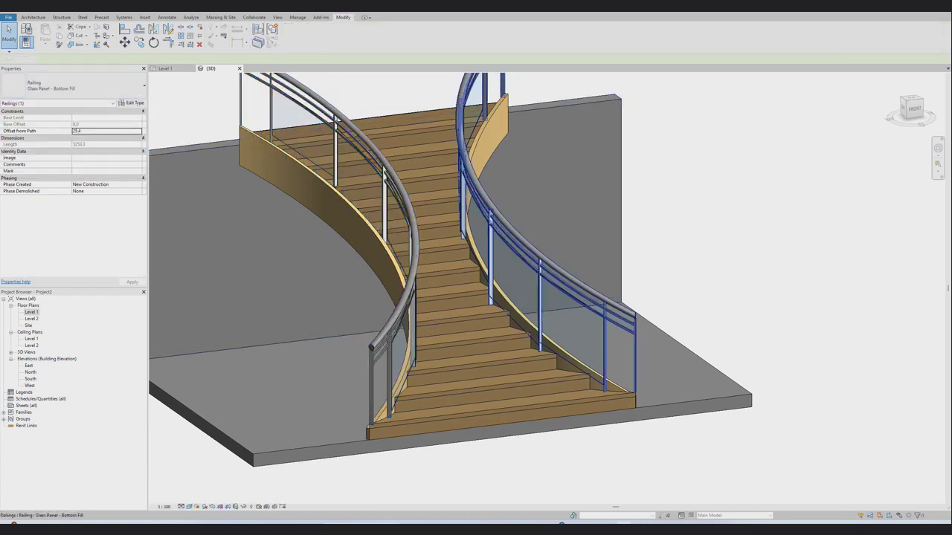
scroll(451, 270, "down", 2)
key("Escape")
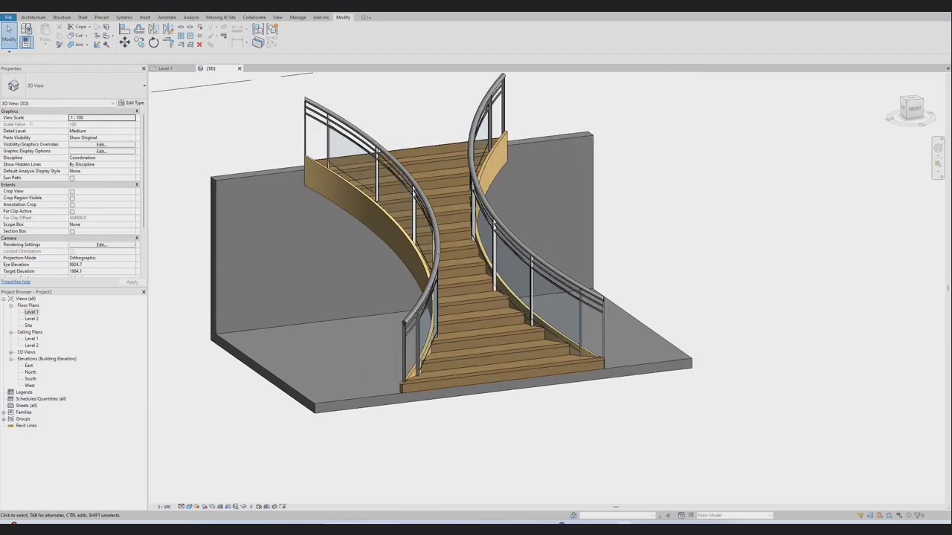
From the Level 1 plan, place a camera below the stair aimed at it, nudging the 3D View 1 framing right.
double_click(31, 312)
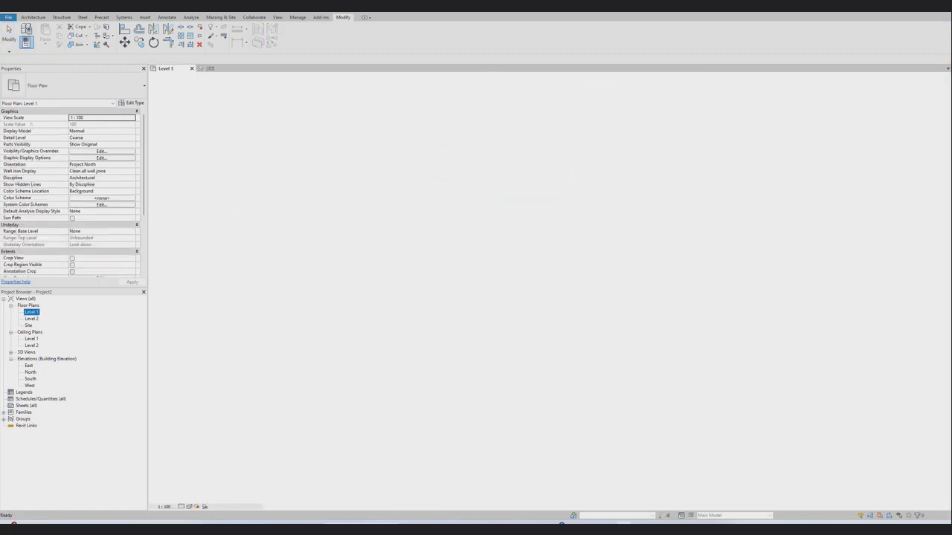
scroll(304, 222, "down", 4)
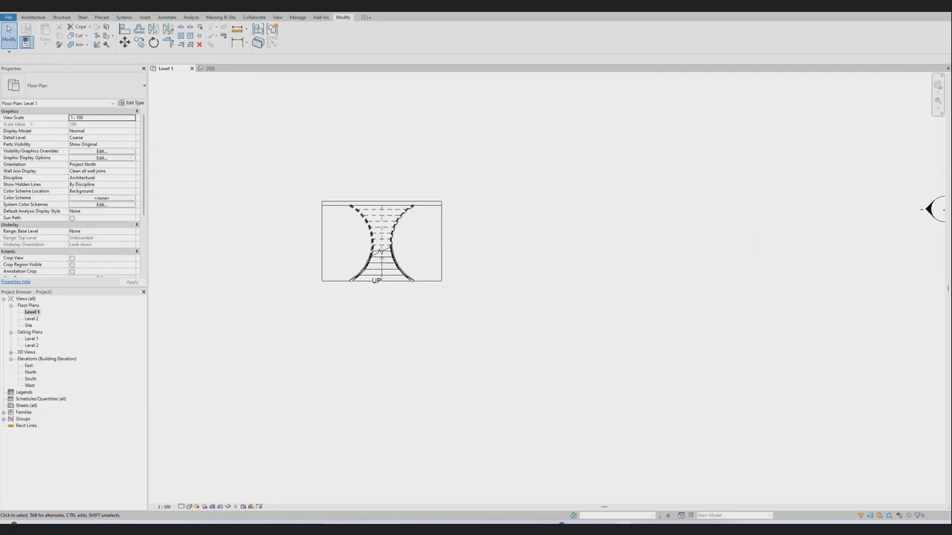
left_click(134, 6)
left_click(153, 24)
left_click(319, 357)
left_click(383, 240)
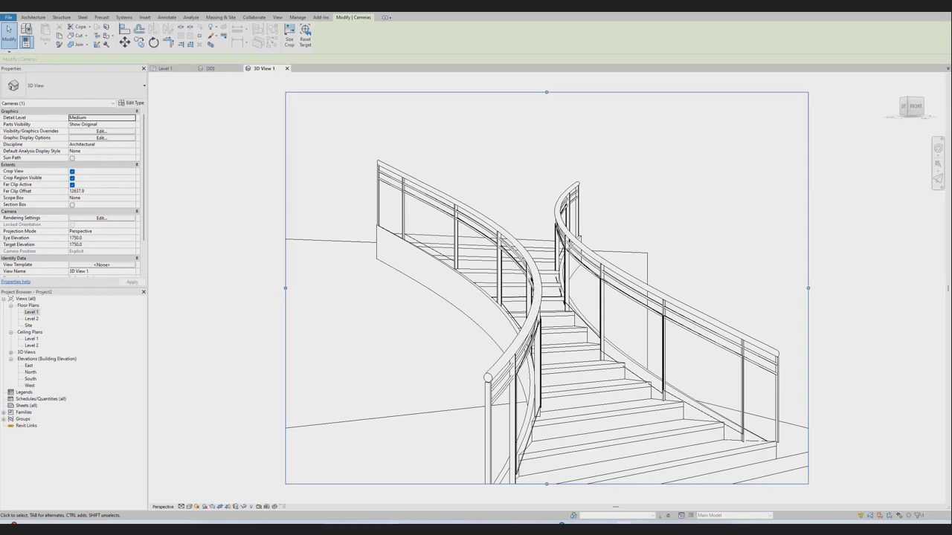
scroll(758, 356, "up", 2)
scroll(759, 357, "down", 1)
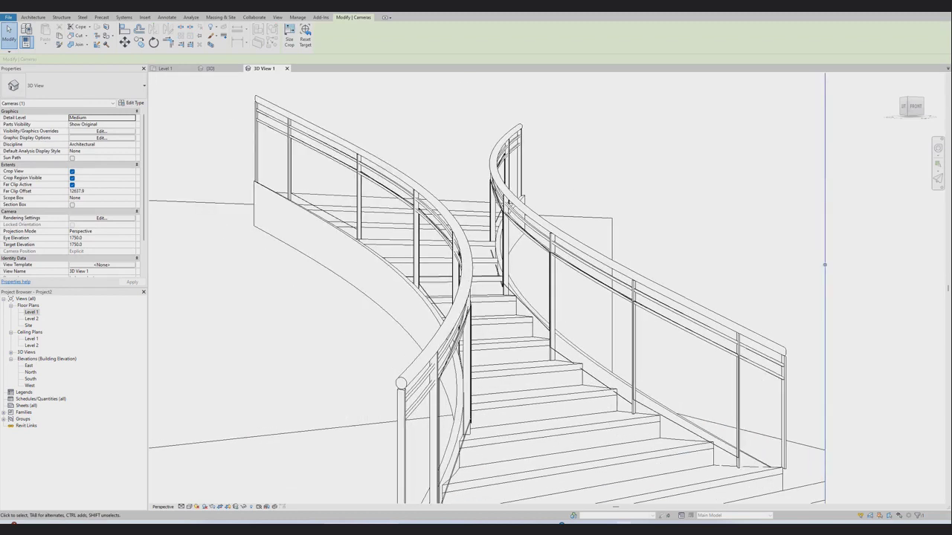
middle_click_drag(548, 388, 554, 389)
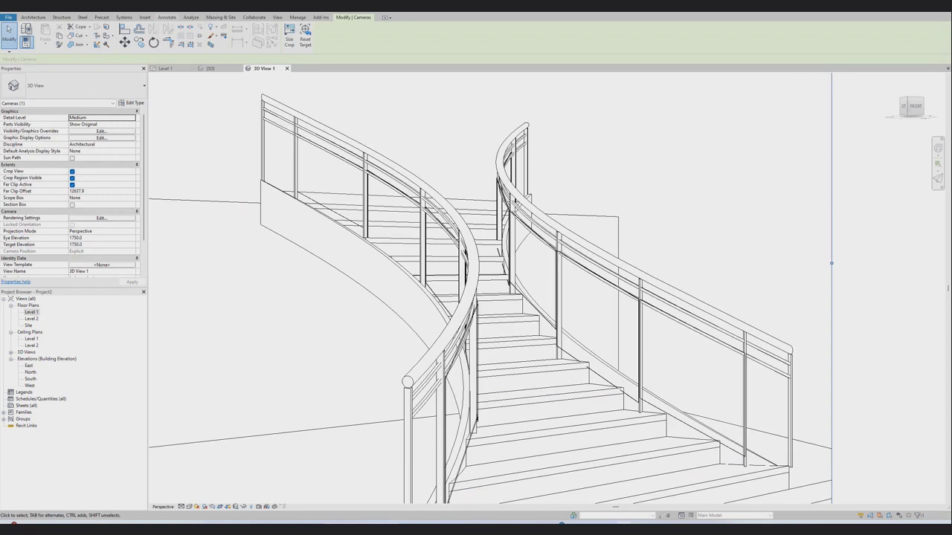
left_click(277, 17)
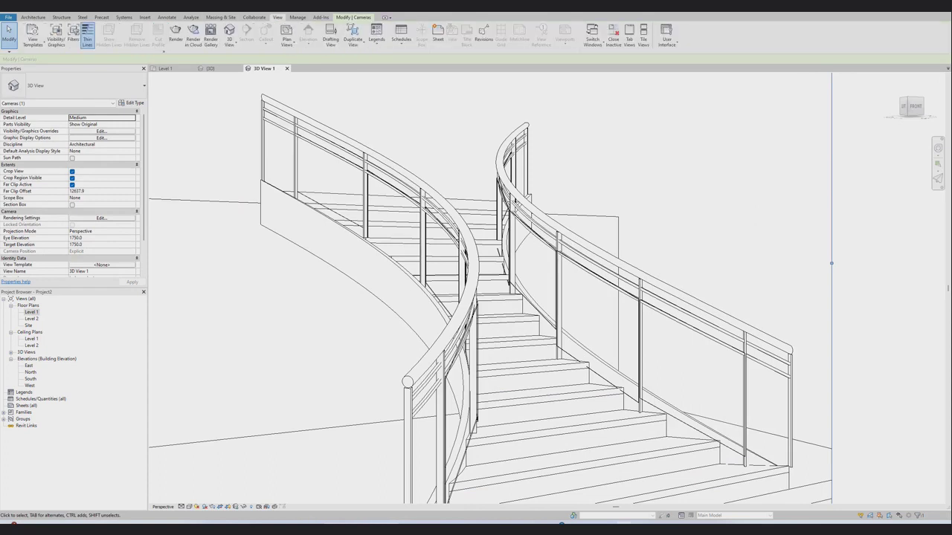
Render 3D View 1 at Draft quality with Printer resolution of 150 DPI.
left_click(176, 34)
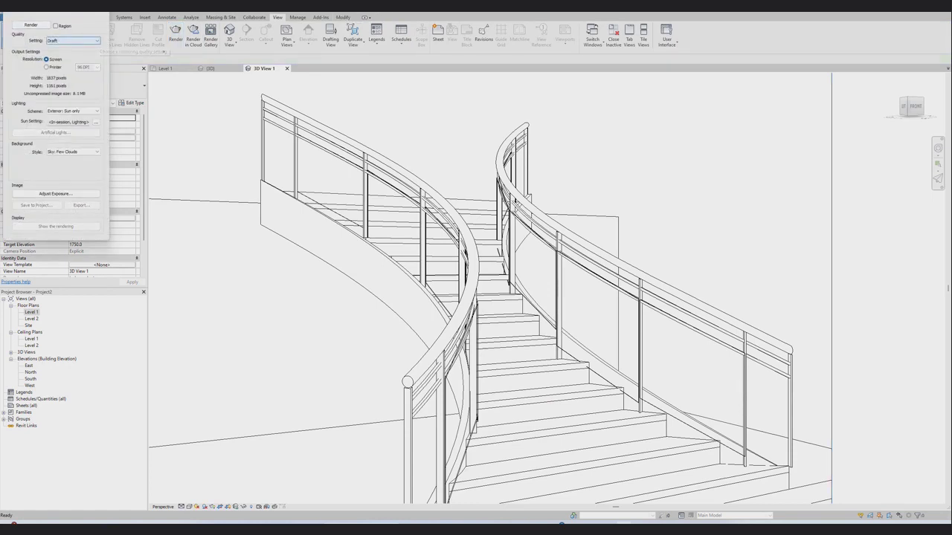
left_click(46, 67)
left_click(97, 67)
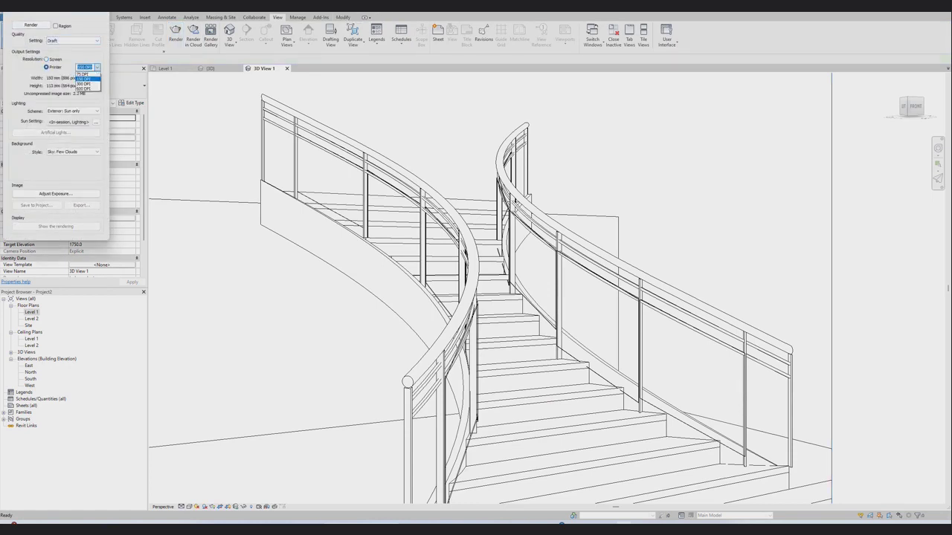
left_click(84, 79)
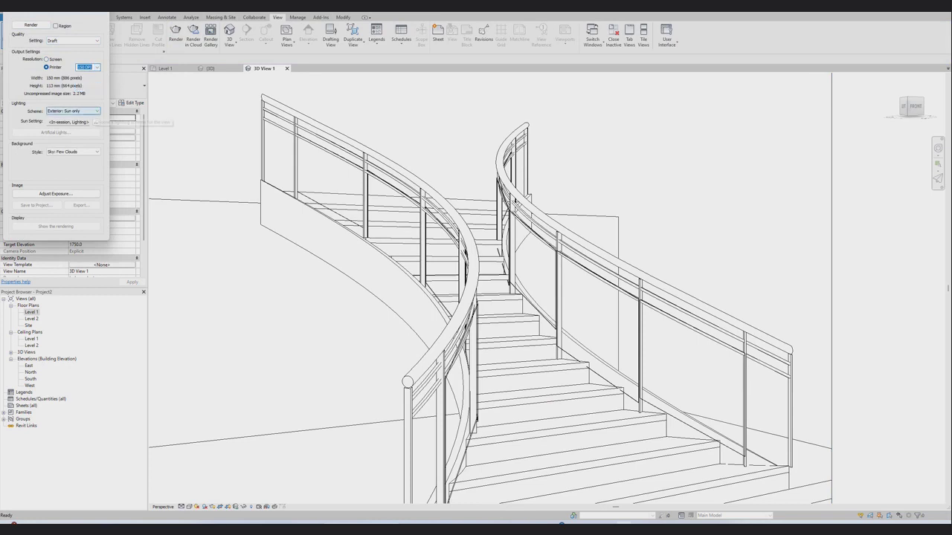
left_click(31, 25)
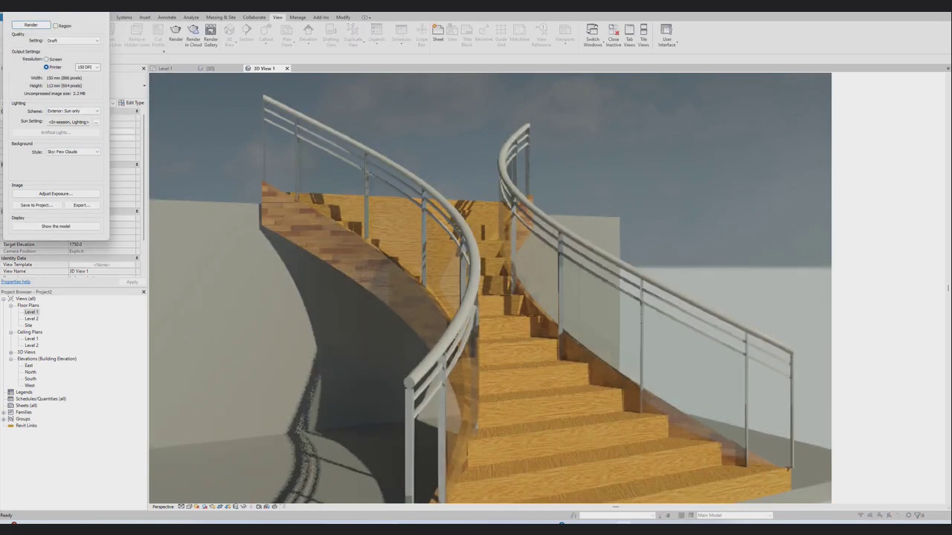
Render the stair again at Medium quality.
scroll(626, 74, "down", 2)
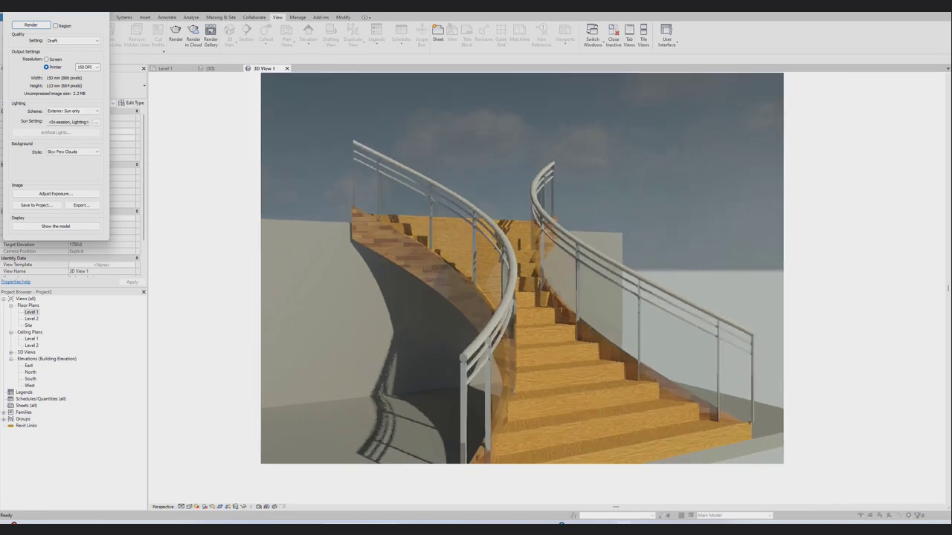
scroll(499, 279, "up", 1)
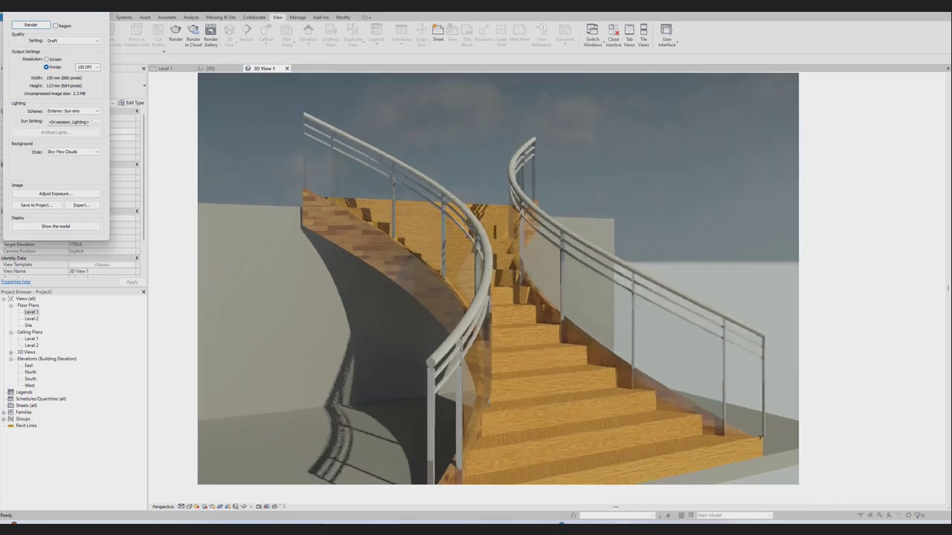
left_click(73, 41)
left_click(71, 57)
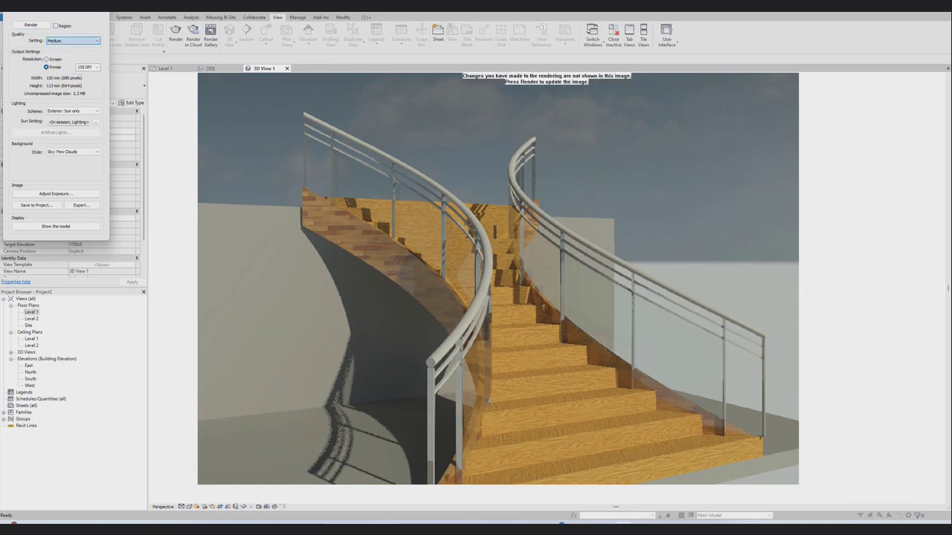
left_click(30, 25)
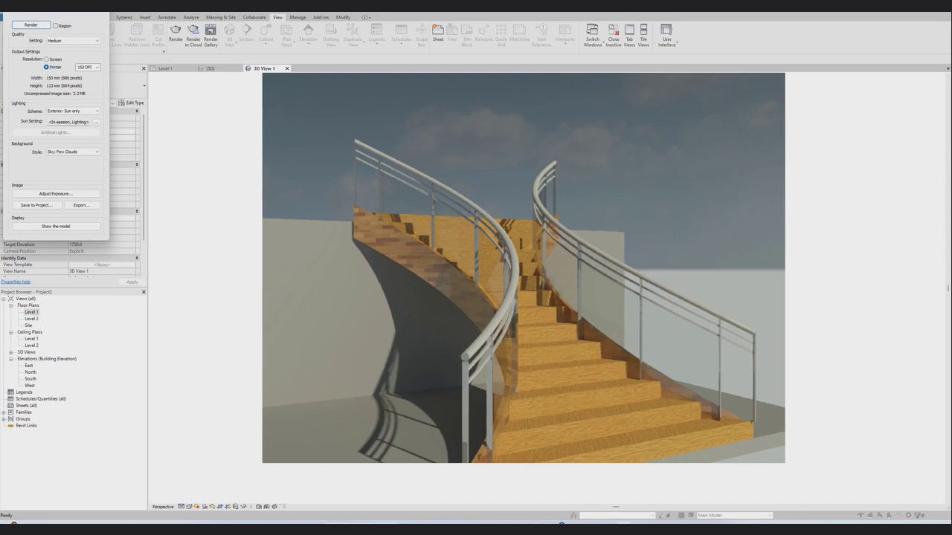
Close the rendering and show the model in Shaded visual style.
scroll(413, 211, "up", 2)
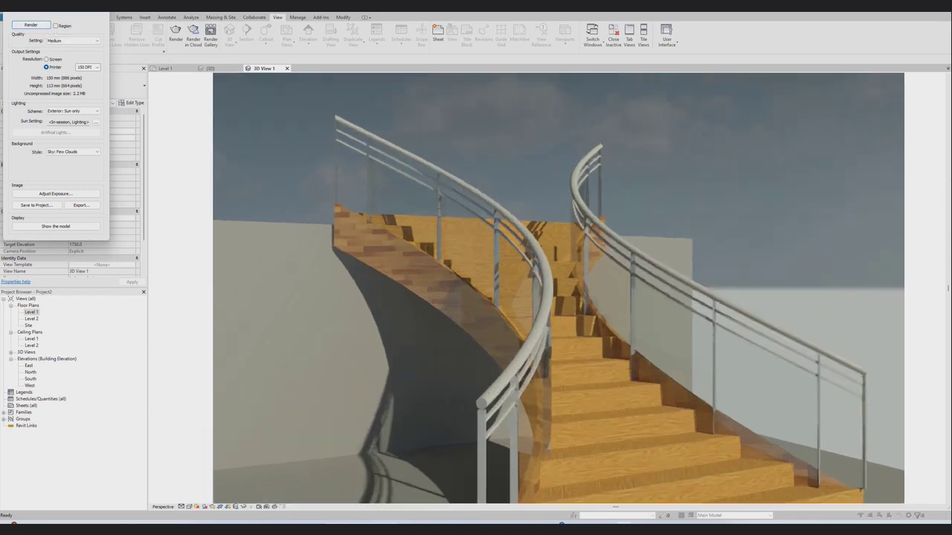
left_click(104, 14)
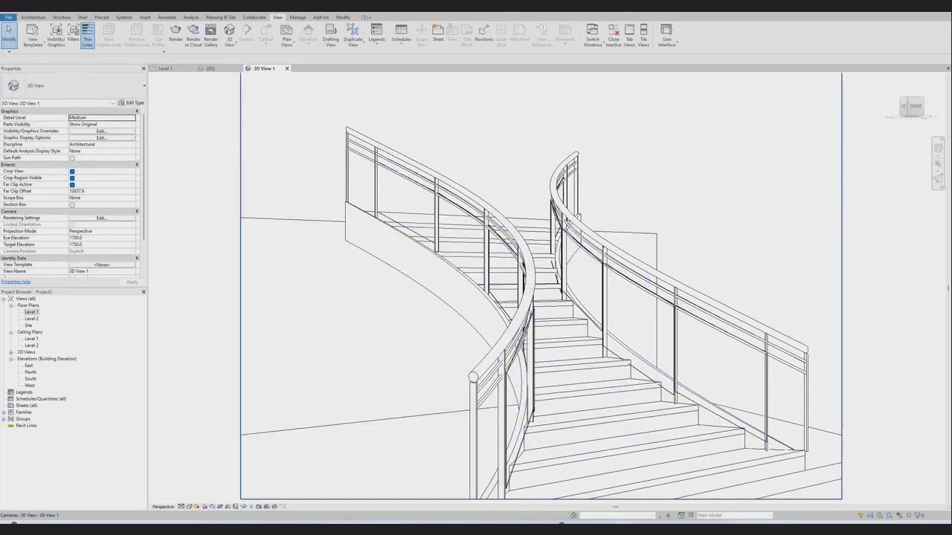
left_click(189, 506)
left_click(216, 484)
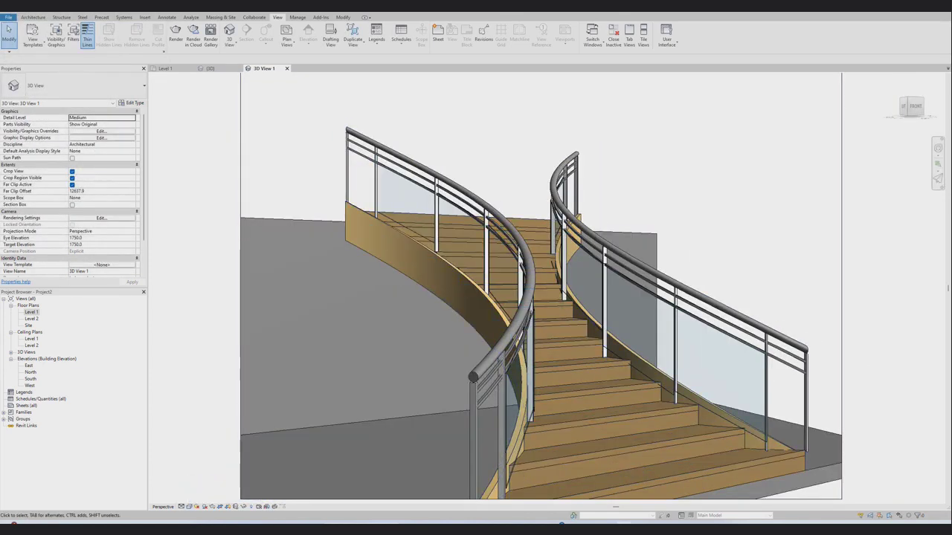
scroll(541, 287, "up", 3)
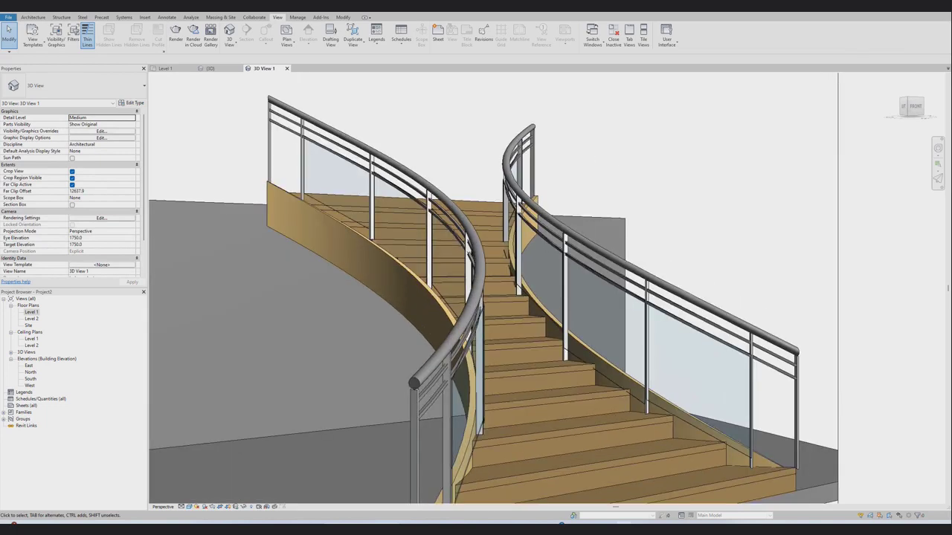